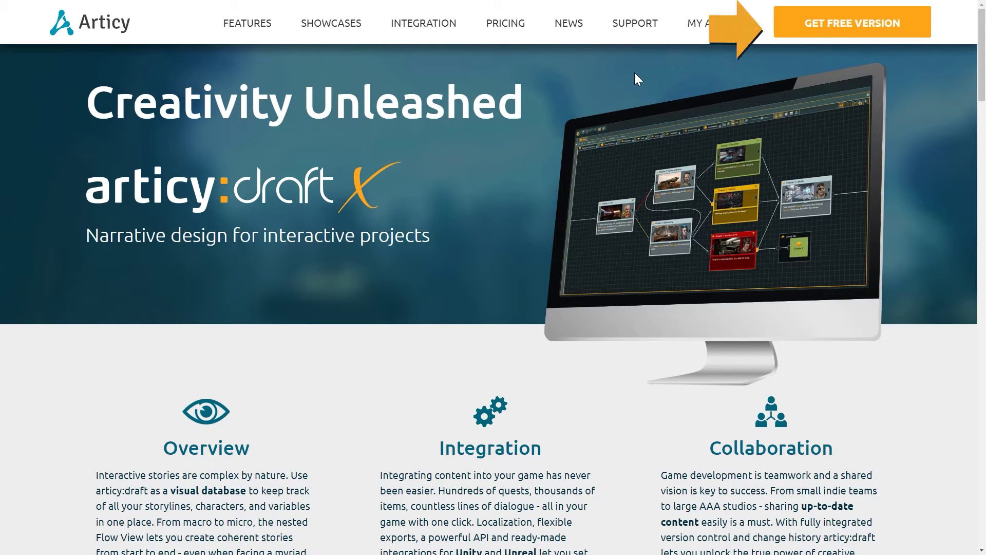
Step: Go to the articy:draft X FREE signup page via GET FREE VERSION in the top navigation
left_click(799, 34)
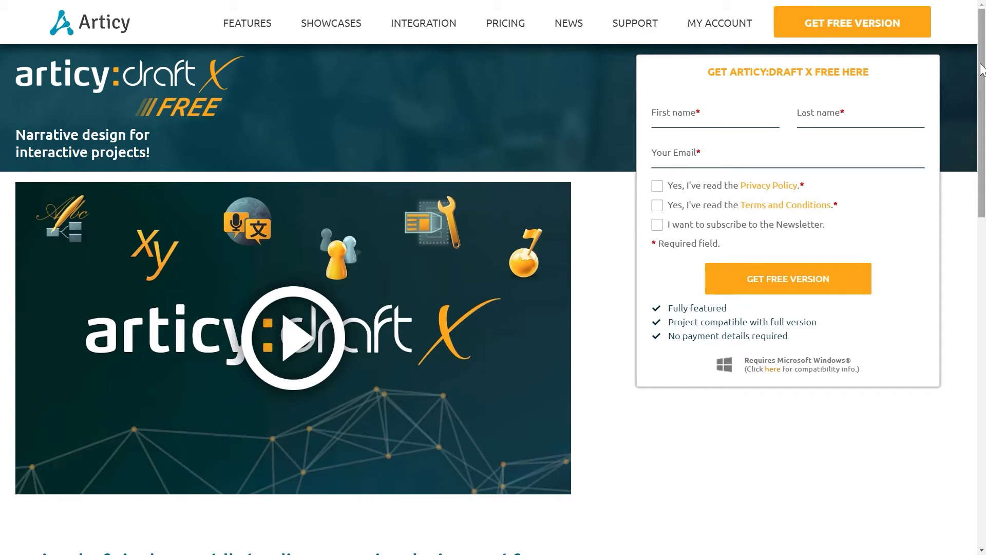
Step: Scroll down to the FREE version description and place the cursor in the First name field
left_click_drag(981, 70, 982, 298)
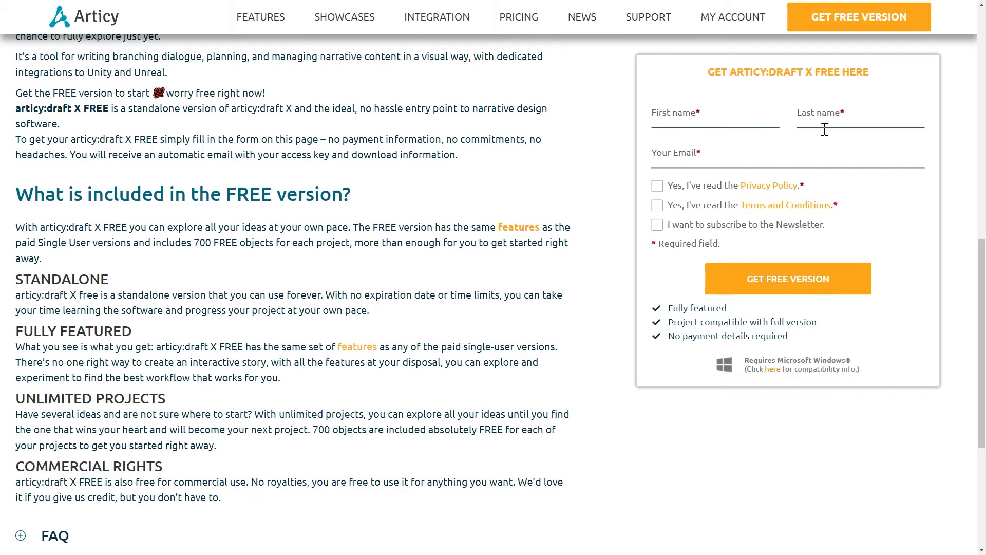
left_click(739, 111)
Step: Fill in the user's first name, last name and e-mail address in the signup form
key("Tab")
key("Tab")
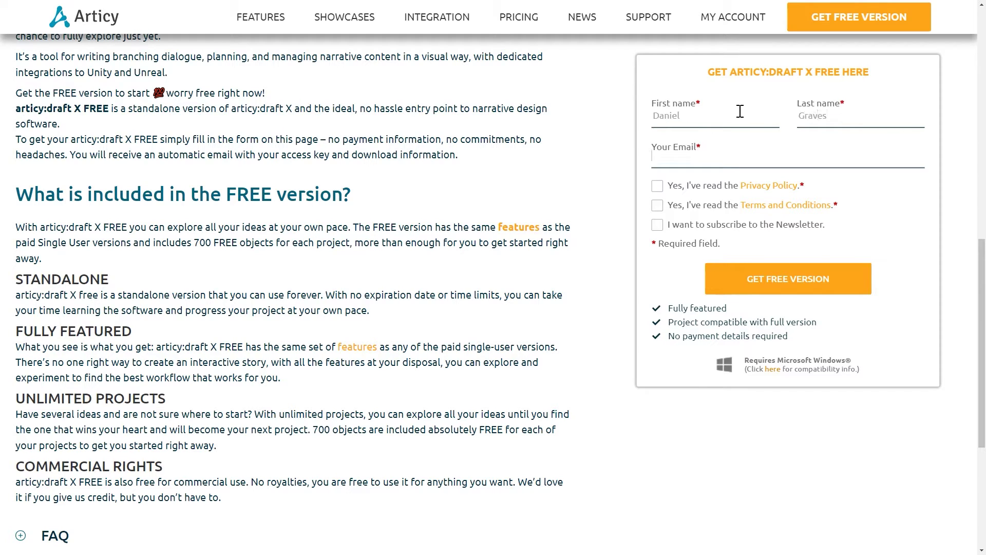
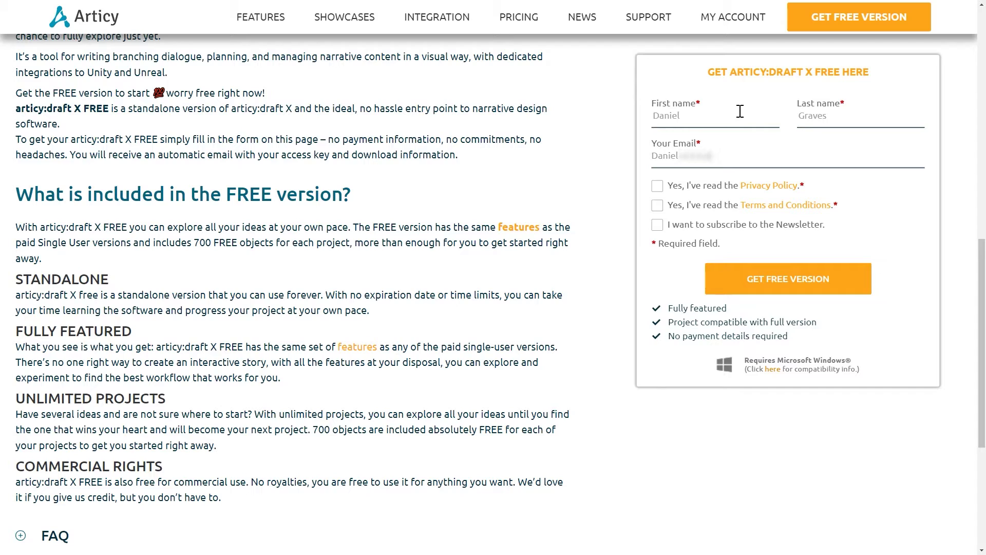
Step: Accept the Privacy Policy and Terms, subscribe to the newsletter, and submit the free version request
left_click(655, 187)
left_click(658, 205)
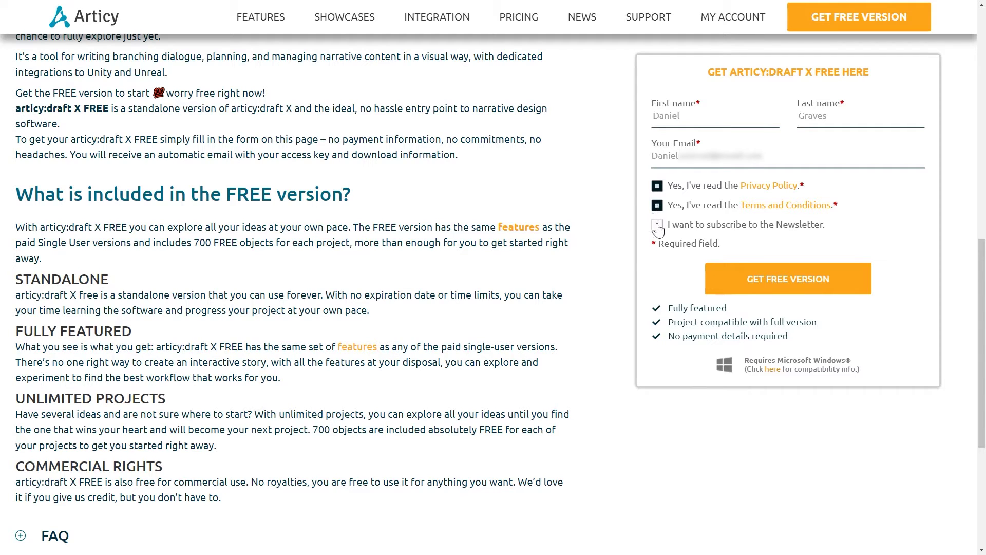
left_click(658, 226)
left_click(761, 280)
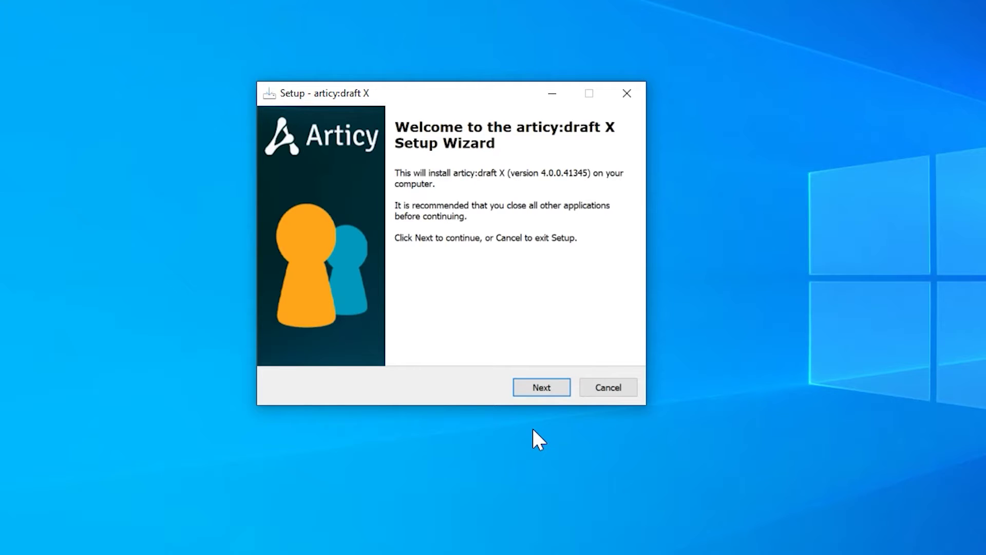
Step: Start the setup wizard, accept the license agreement and pass the system requirements check
left_click(544, 389)
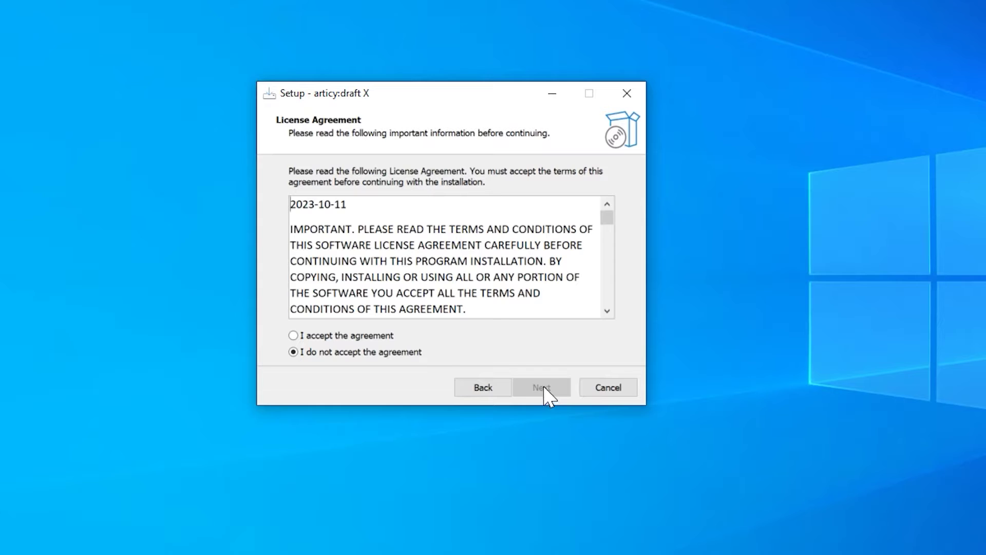
left_click(356, 336)
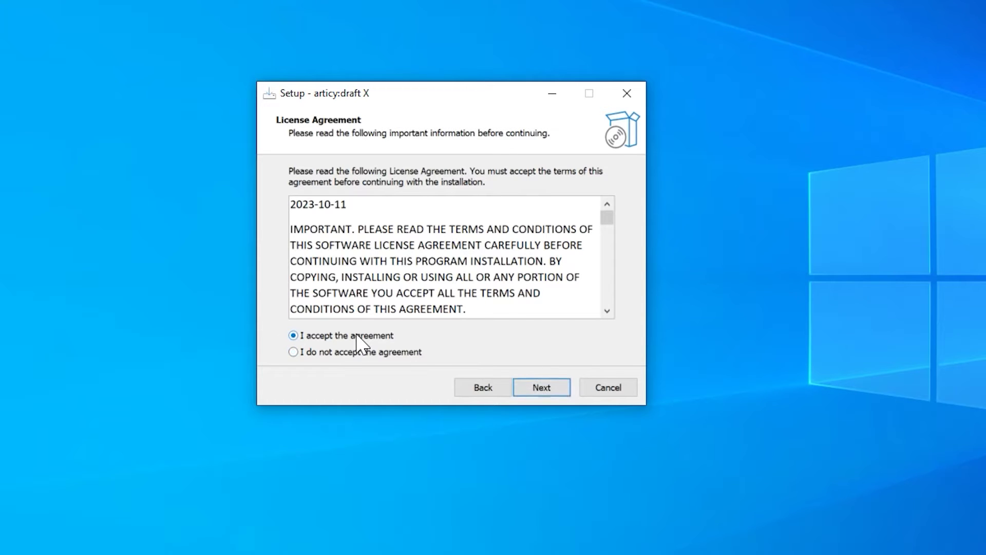
left_click(539, 391)
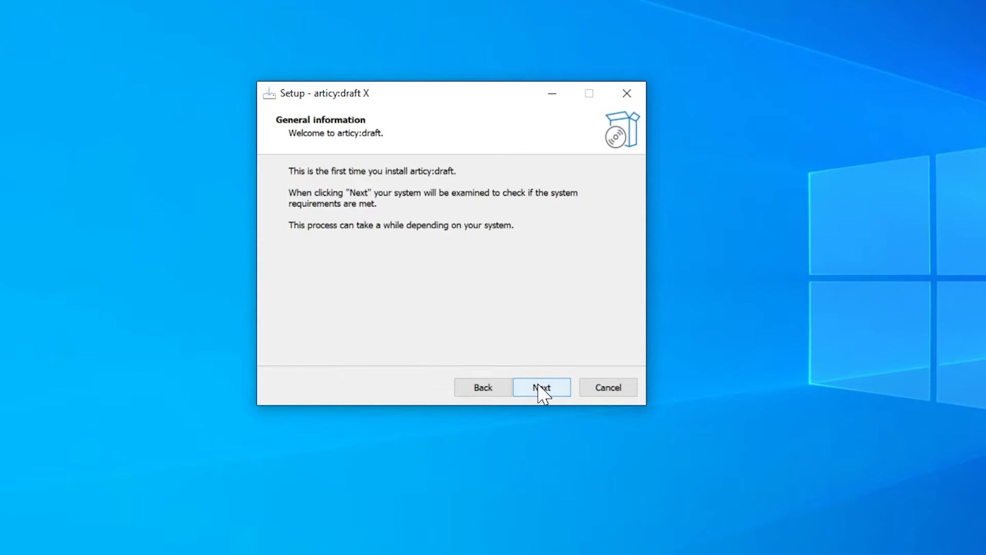
left_click(539, 390)
left_click(539, 388)
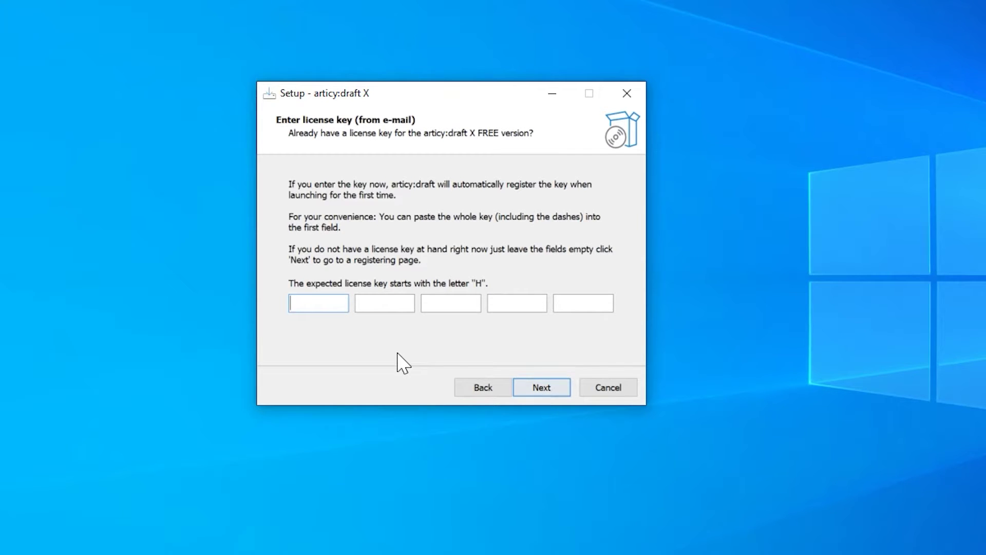
Step: Paste the free-version license key and install with the default install and Start Menu folders
key("ctrl+v")
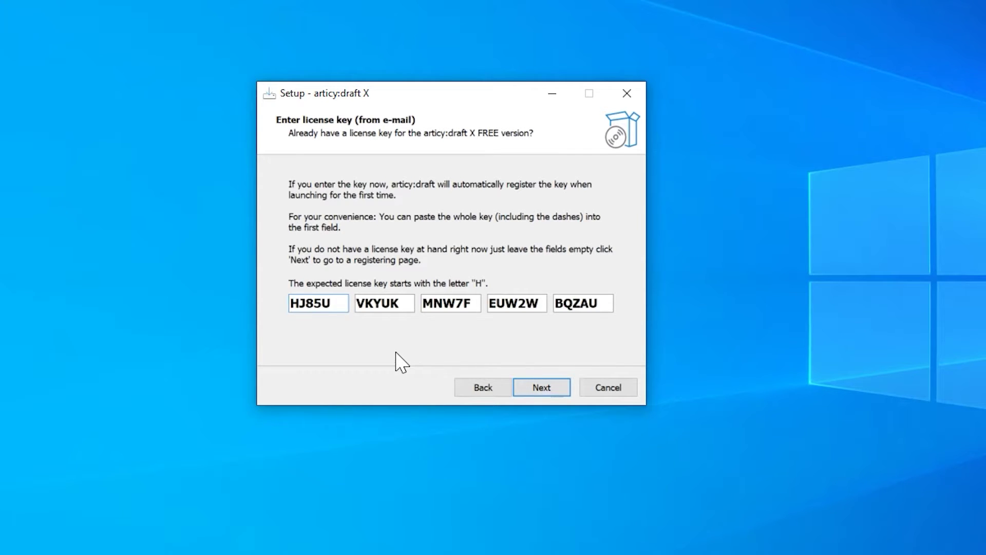
left_click(534, 390)
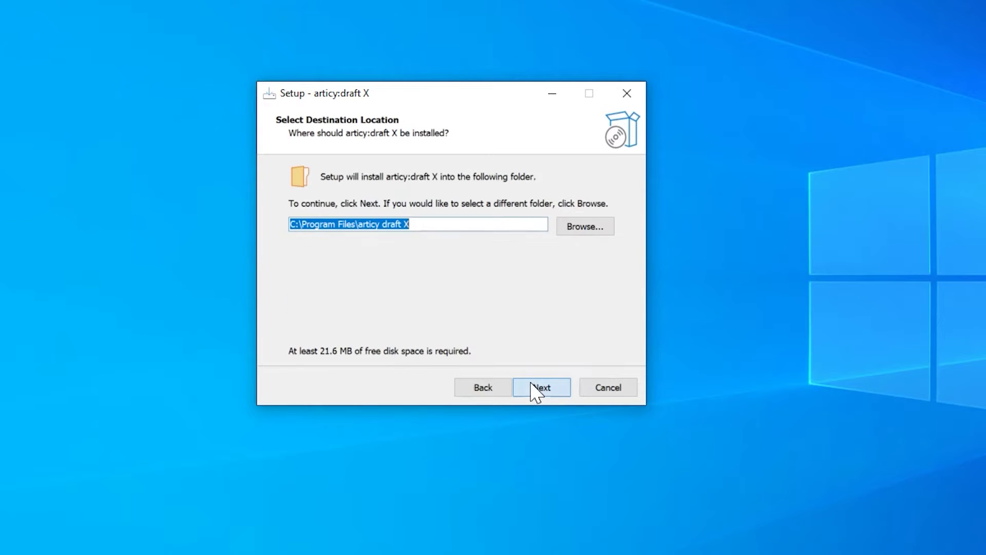
left_click(534, 390)
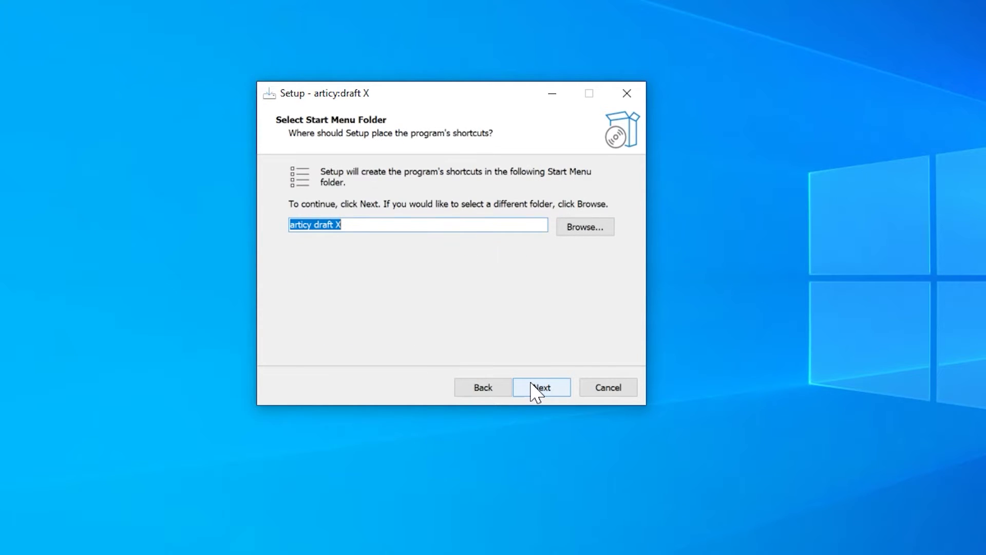
left_click(540, 387)
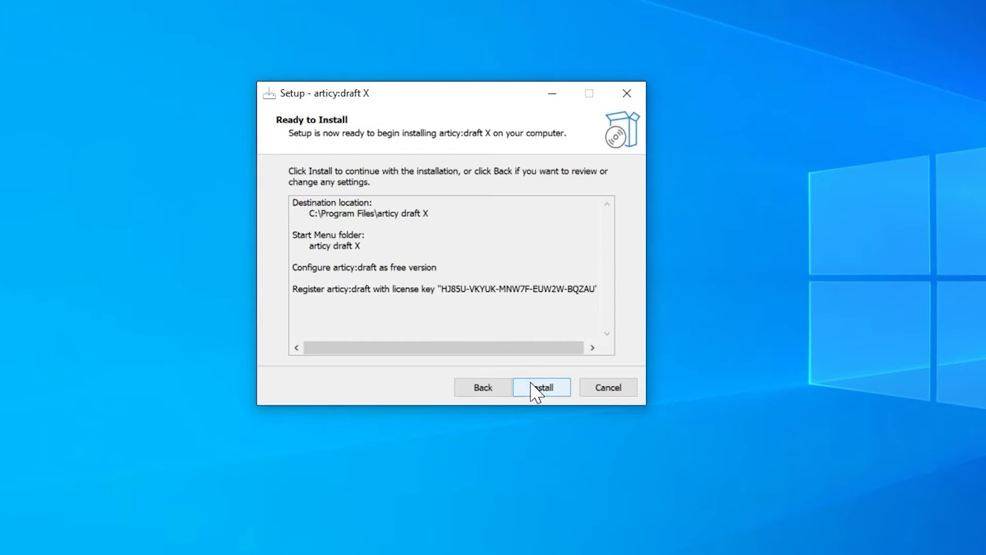
left_click(541, 387)
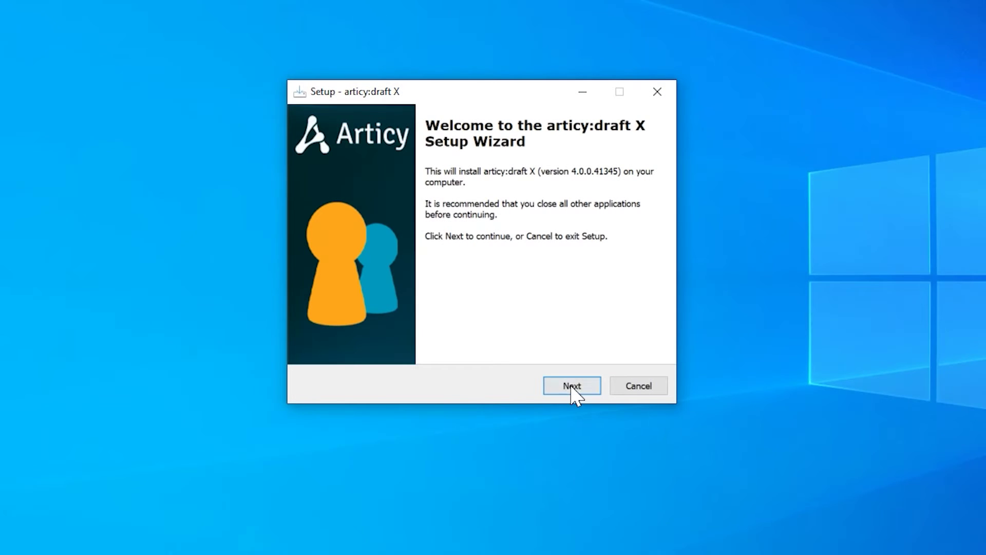
Step: Rerun the setup wizard, accept the license agreement and pass the system requirements check
left_click(573, 389)
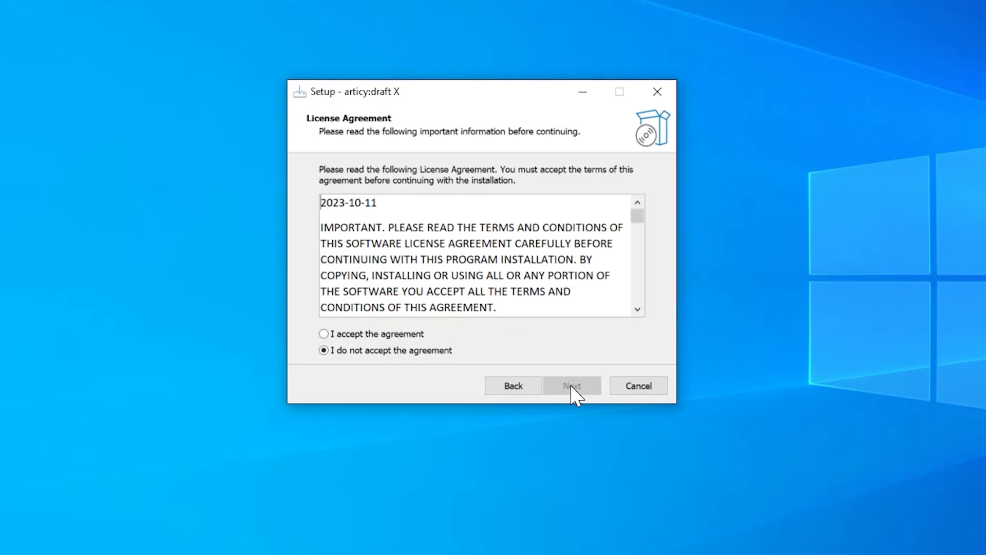
left_click(382, 334)
left_click(589, 390)
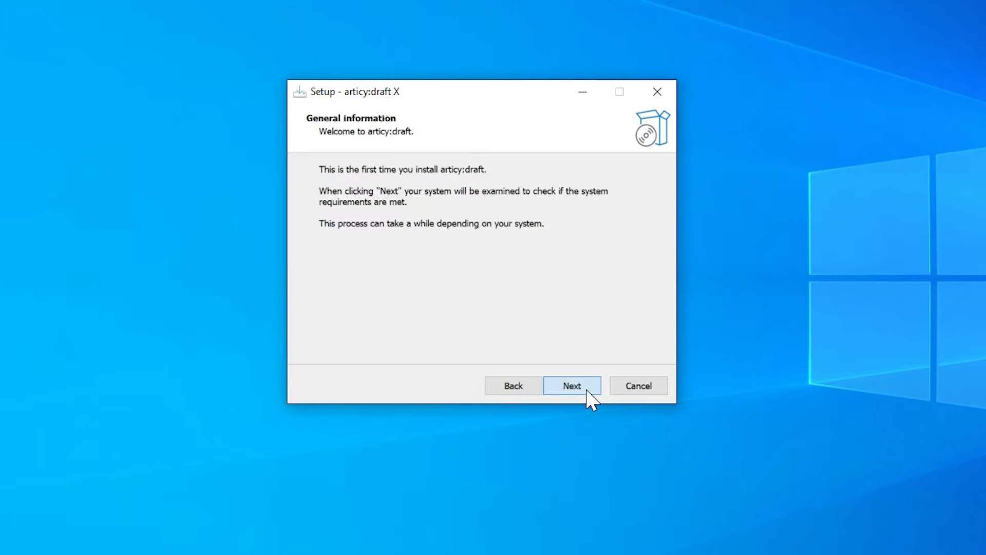
left_click(591, 392)
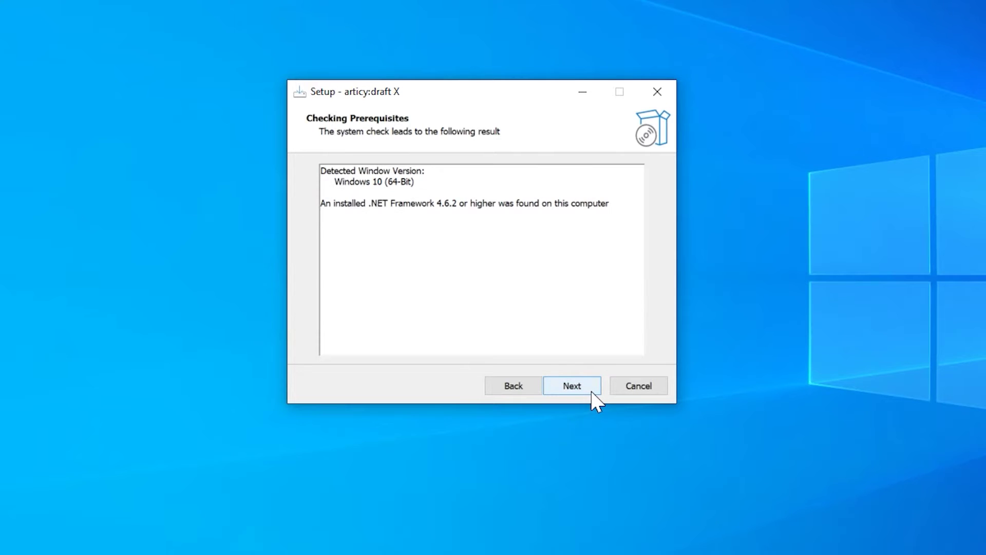
left_click(591, 393)
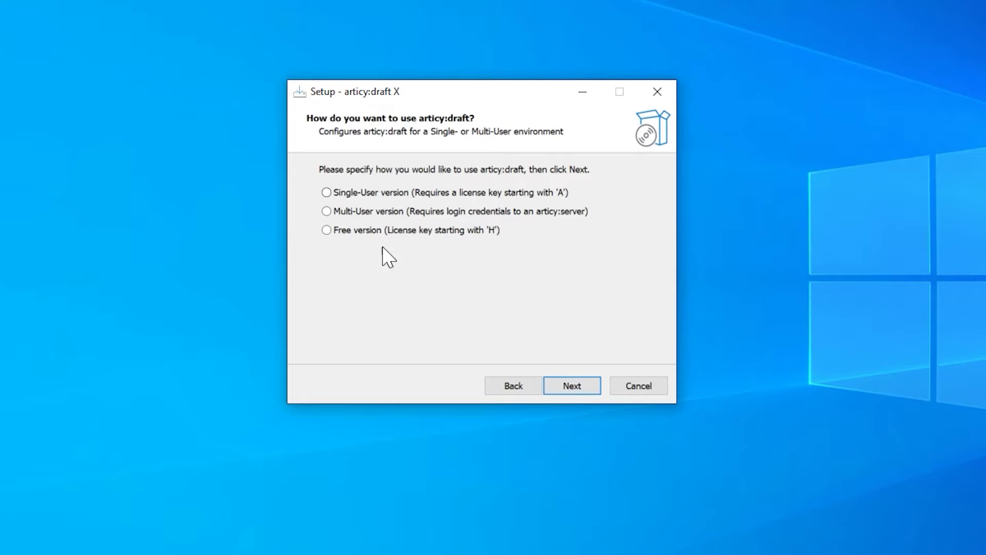
Step: Choose the Free version setup, paste the license key and keep the default install folder
left_click(328, 231)
left_click(569, 388)
key("ctrl+v")
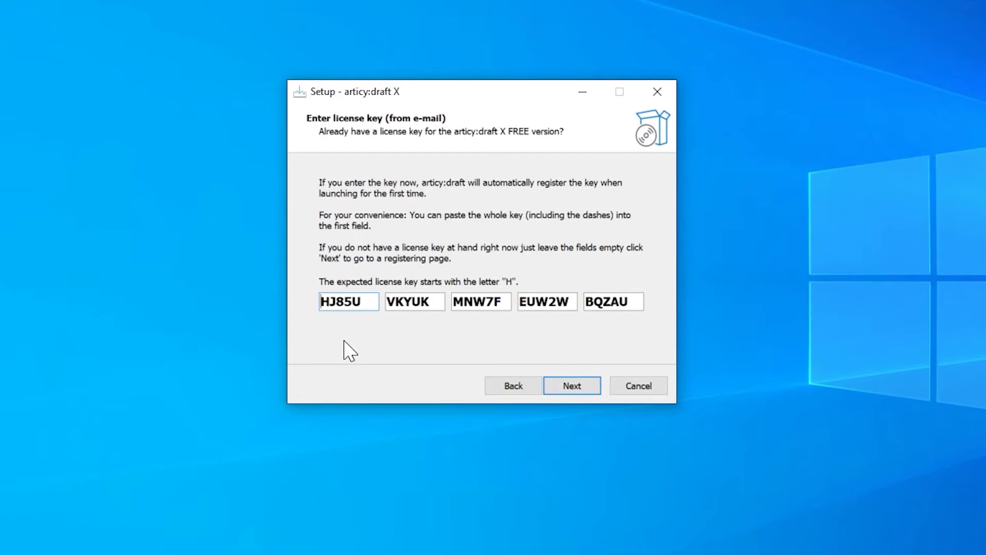
left_click(572, 389)
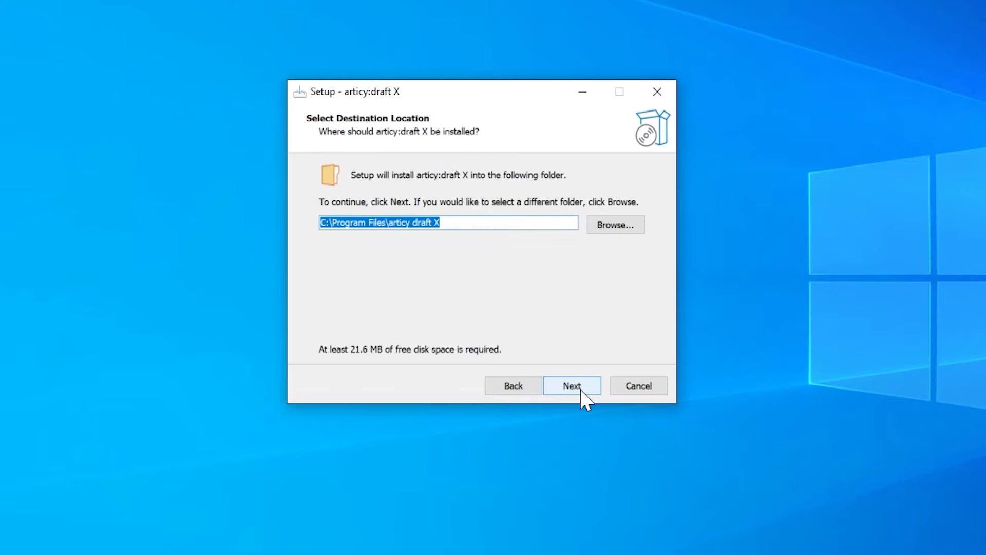
left_click(573, 389)
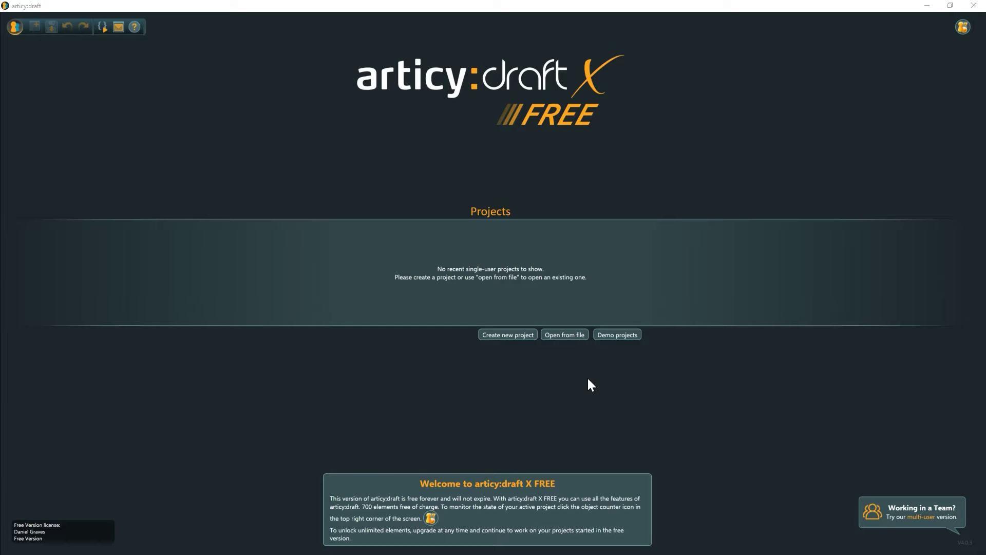
Step: Download and install the Maniac Manfred X, Galahad X and Dracula demo projects
left_click(609, 335)
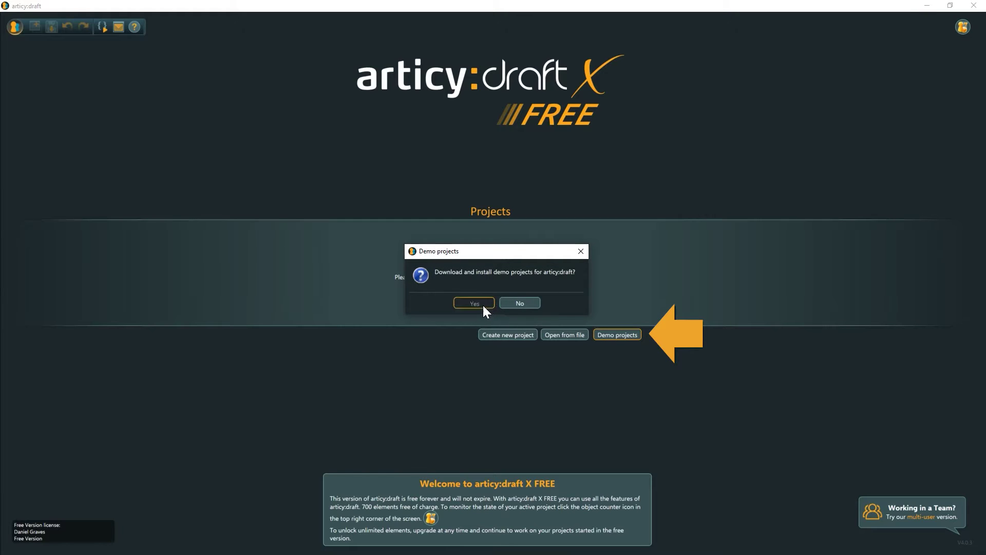
left_click(482, 304)
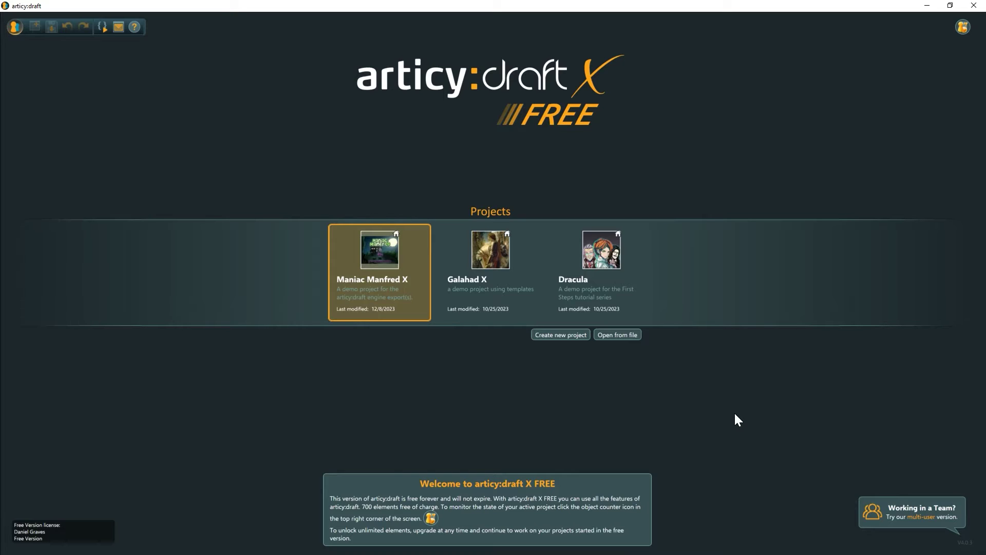
Step: Select the Maniac Manfred X demo project card among the three demo projects
left_click(614, 255)
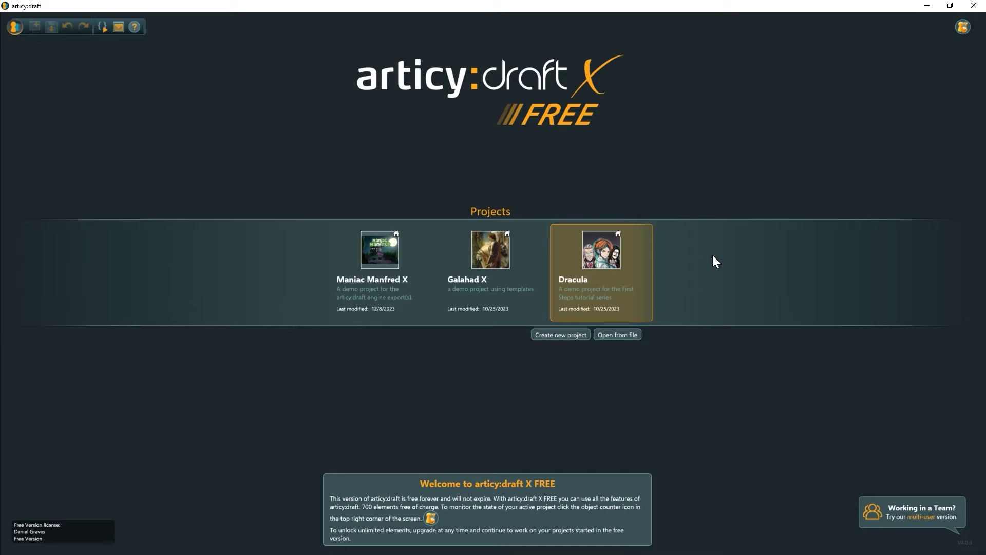
left_click(411, 254)
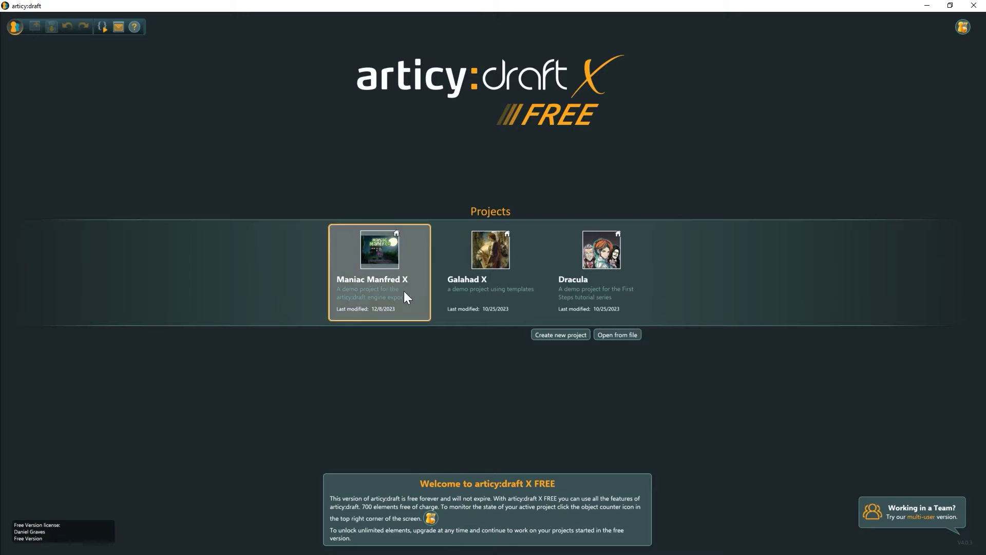
Step: Open Maniac Manfred X, go to its Flow, and show the project Settings
left_click(377, 252)
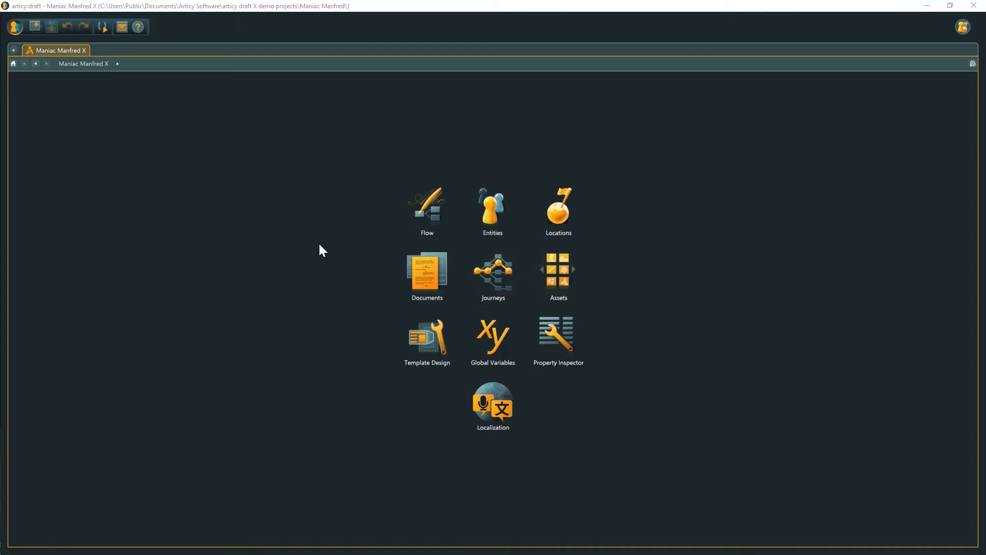
left_click(424, 211)
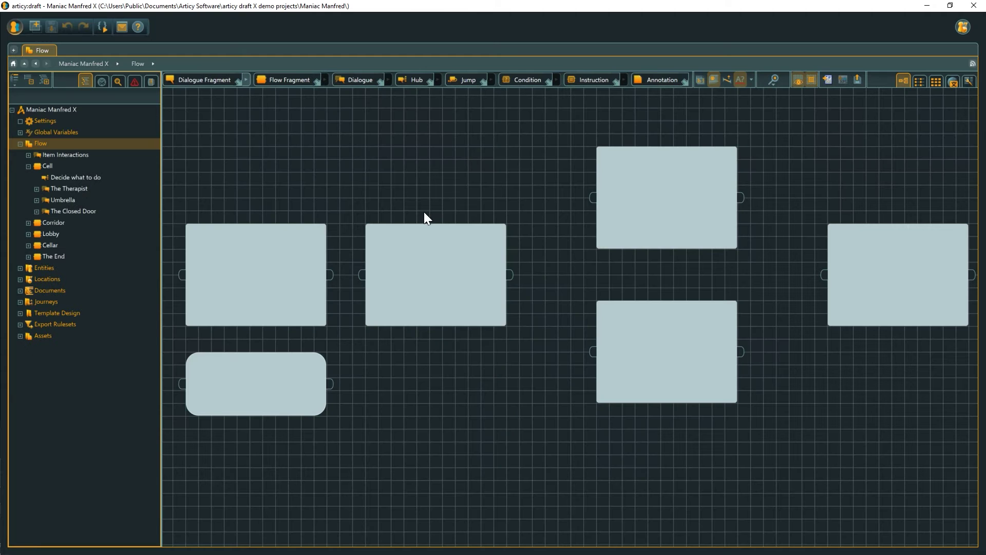
left_click(107, 123)
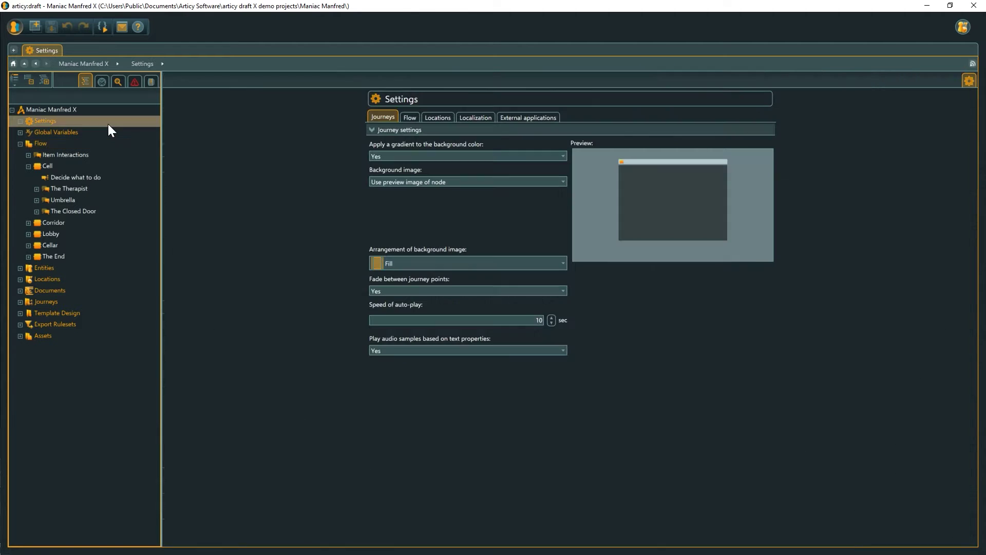
Step: Add Korean as a predefined language, make StageDirections localizable, and open The Therapist in the Cell flow
left_click(471, 119)
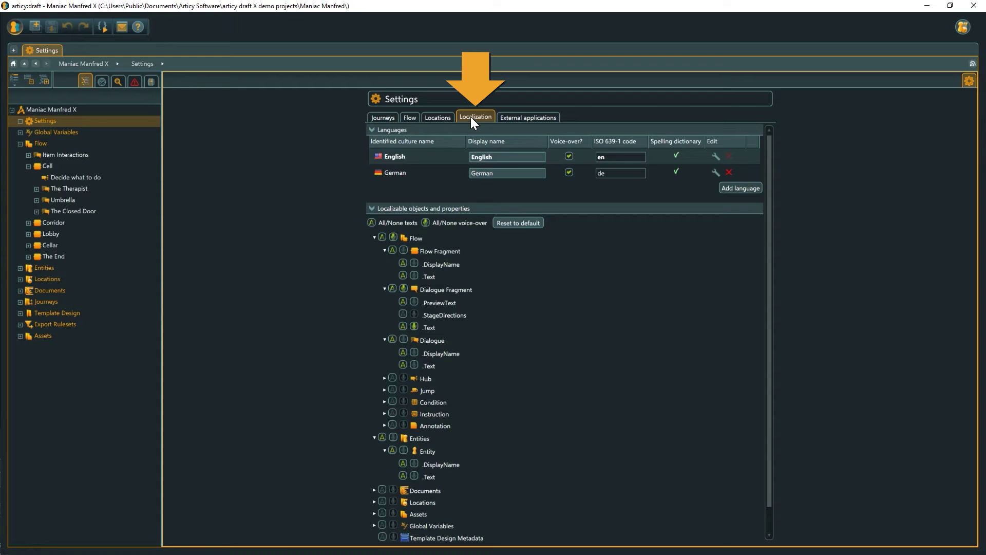
left_click(734, 188)
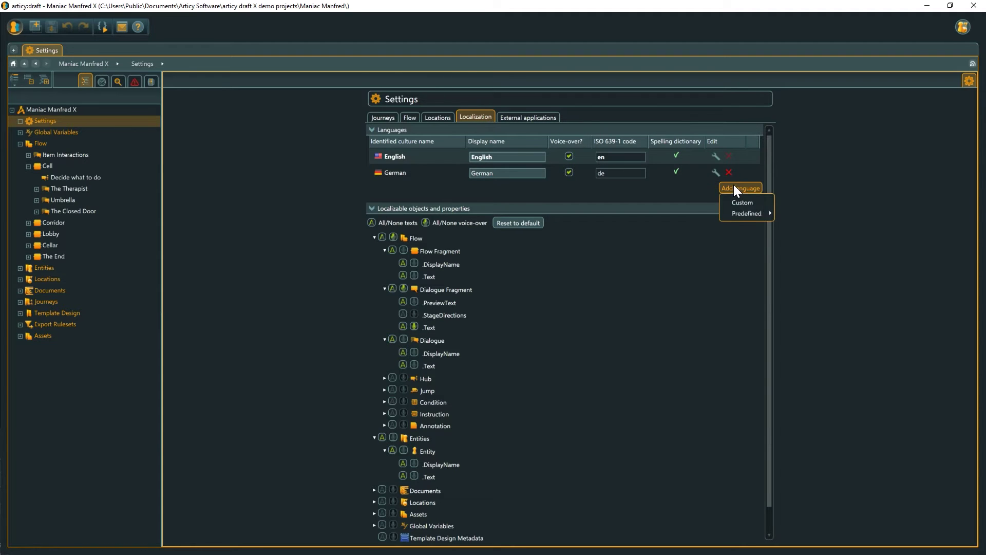
mouse_move(748, 214)
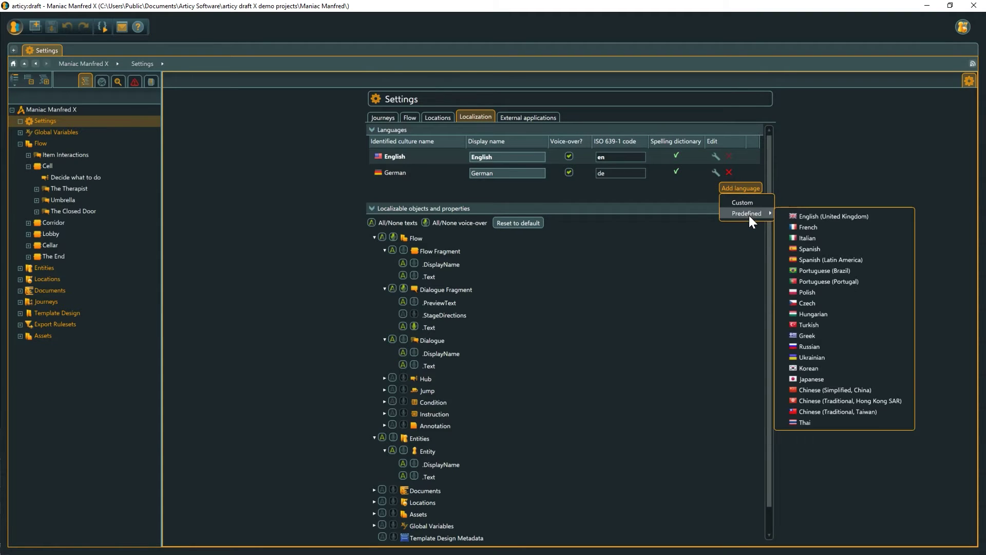
left_click(837, 366)
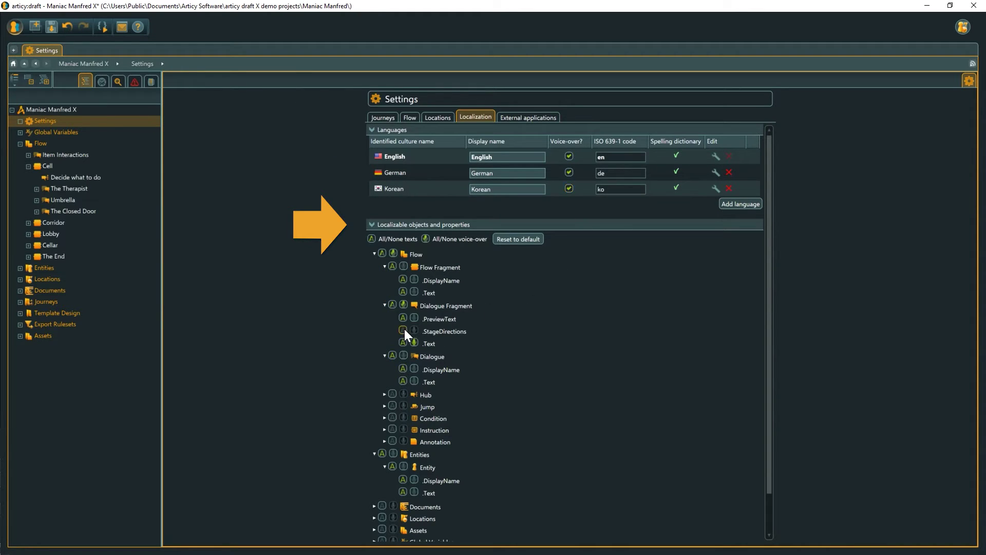
left_click_drag(772, 368, 770, 429)
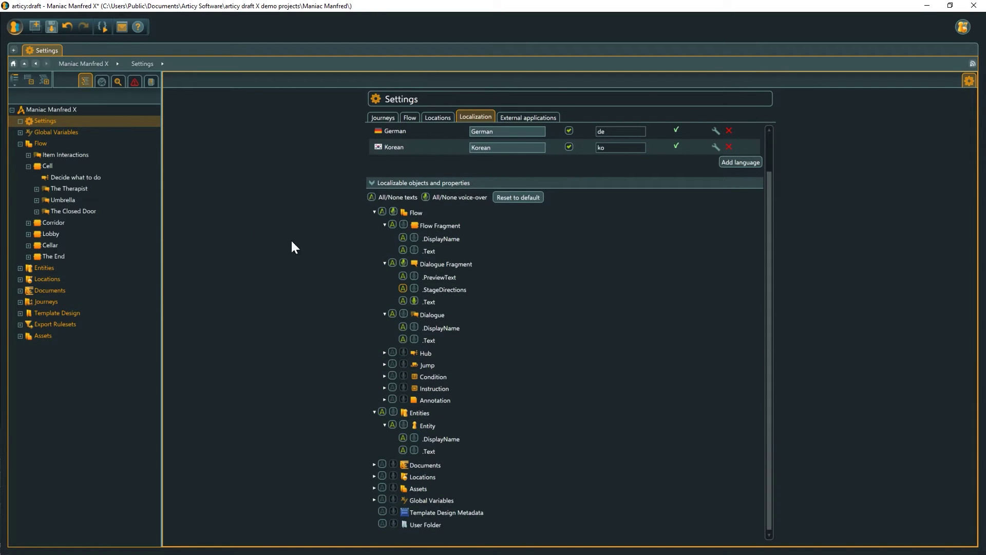
double_click(97, 190)
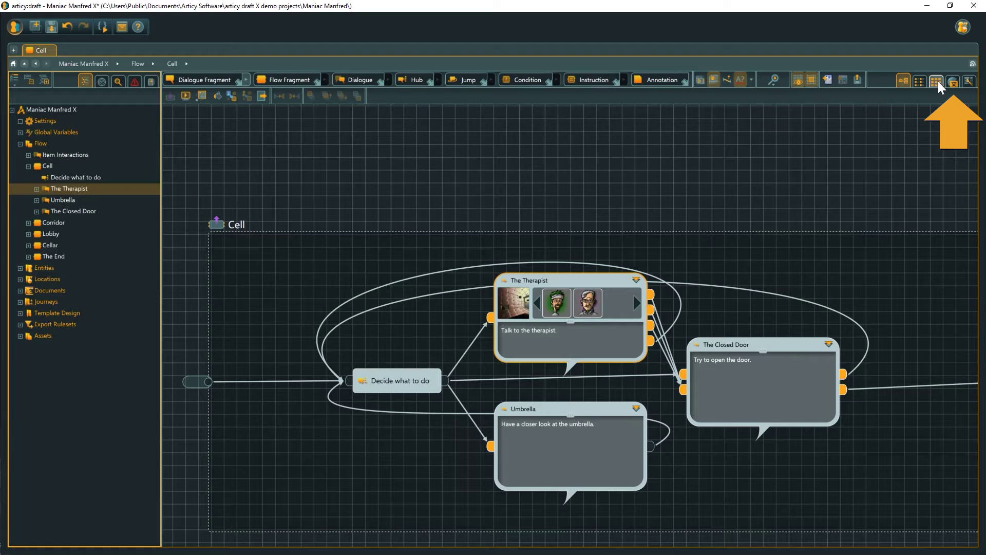
Step: In the Localization view, set Korean as current language and DeepL-translate the Text properties into Korean
left_click(951, 81)
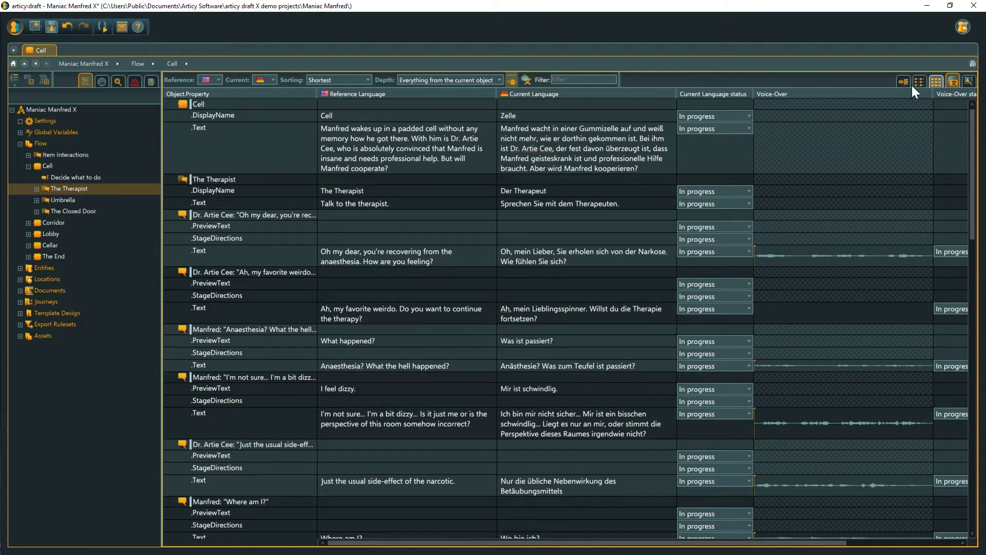
left_click(269, 79)
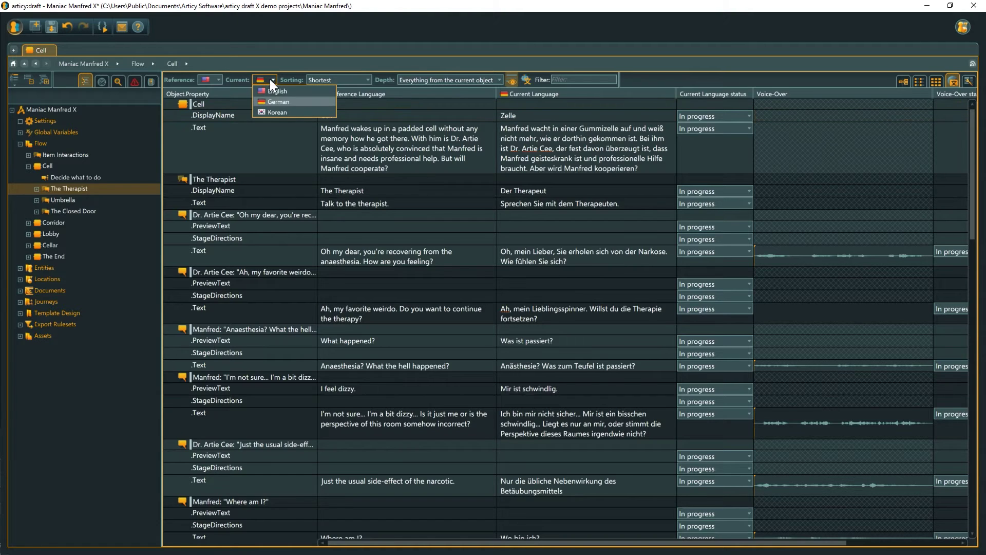
left_click(276, 109)
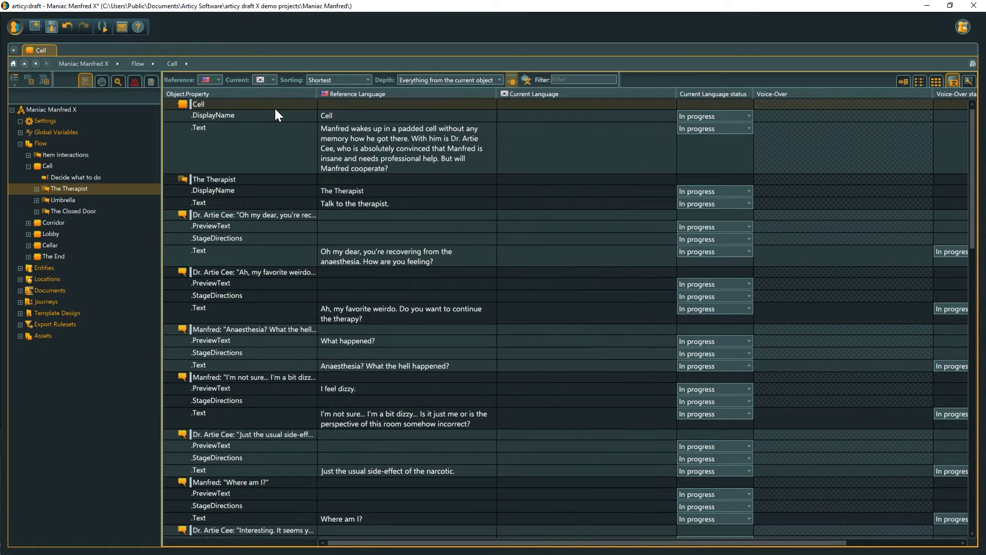
left_click(527, 80)
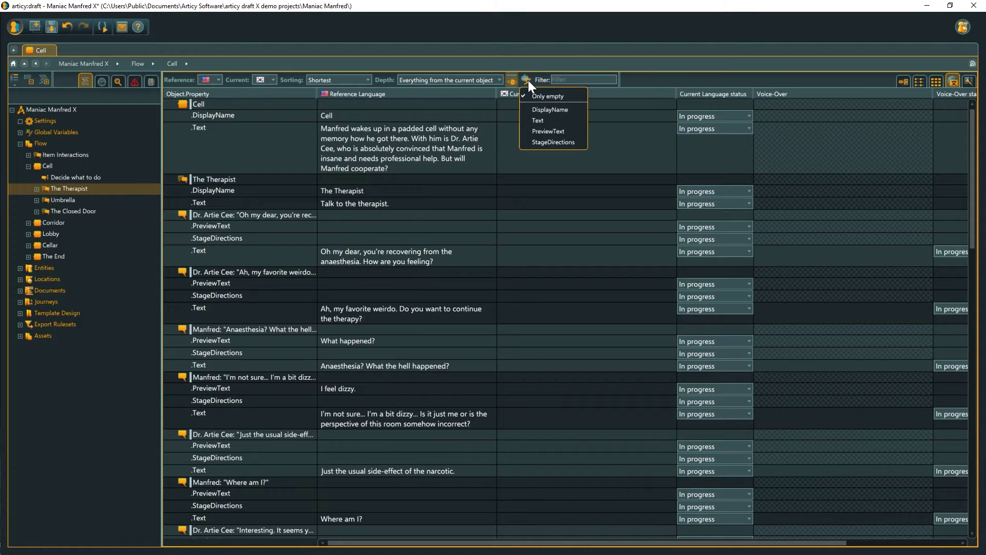
left_click(535, 119)
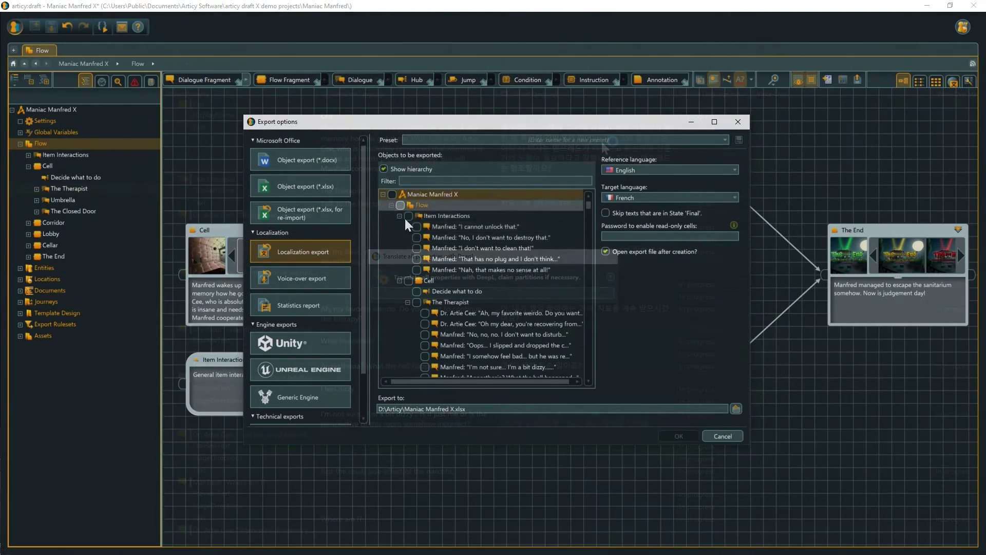
Step: Localization-export the Cell dialogue to Excel, then reimport the translated French texts
left_click(407, 280)
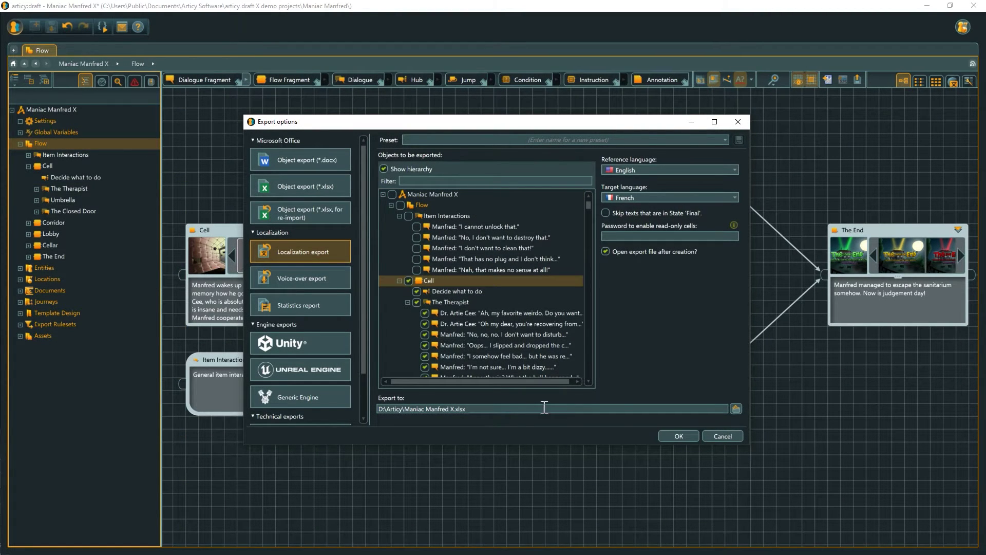
left_click(676, 436)
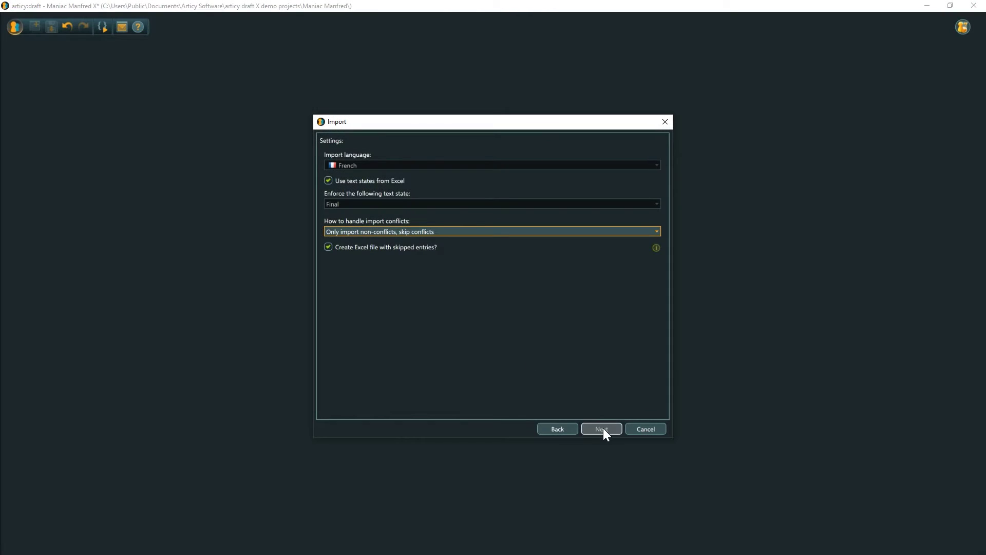
left_click(602, 428)
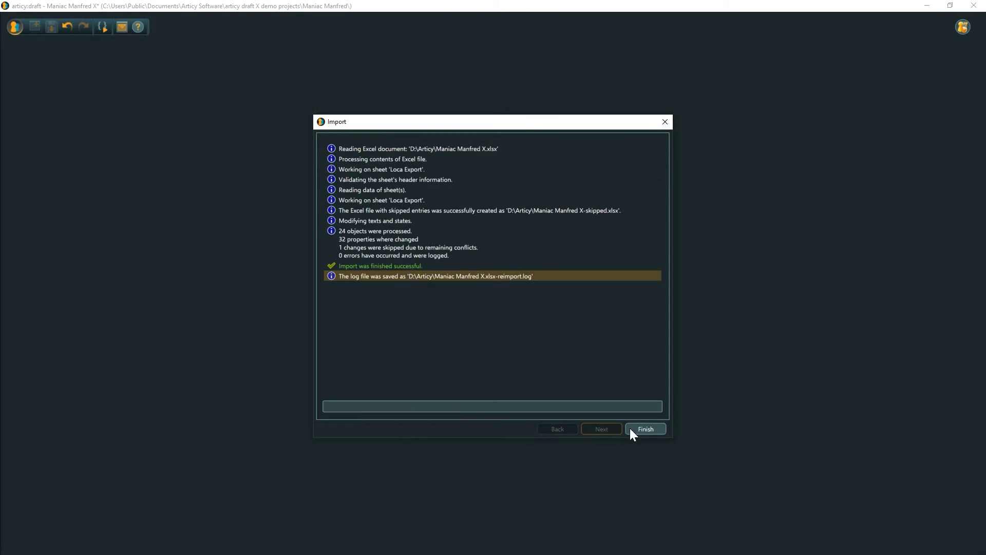
left_click(646, 428)
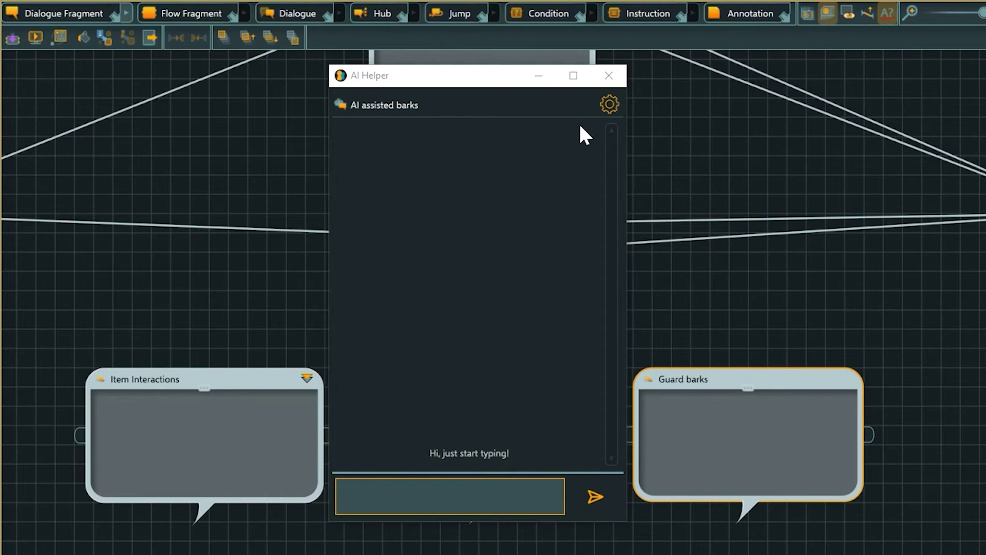
Step: Generate 6 Guard barks from the prompt 'Guard thinks he hears someone sneaking around'
left_click(608, 105)
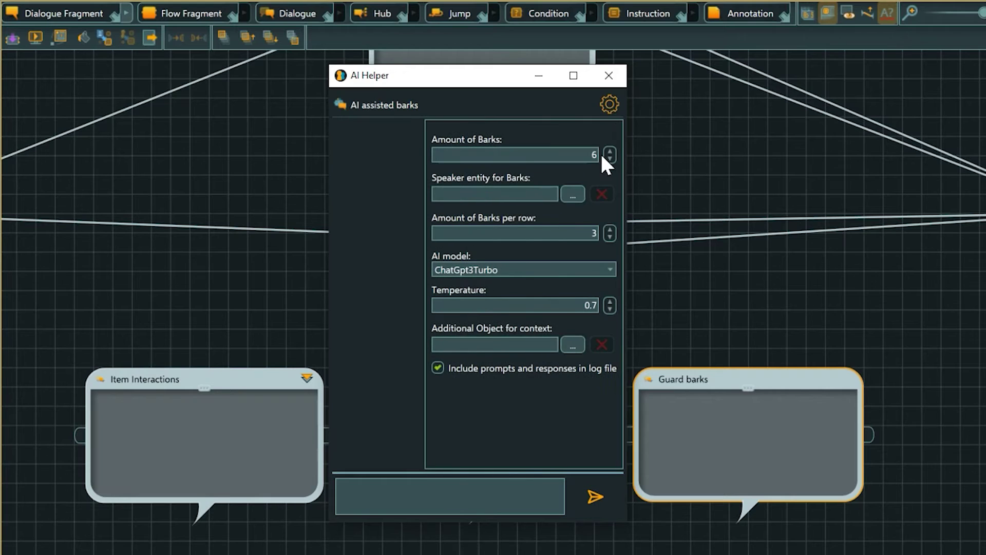
left_click(574, 193)
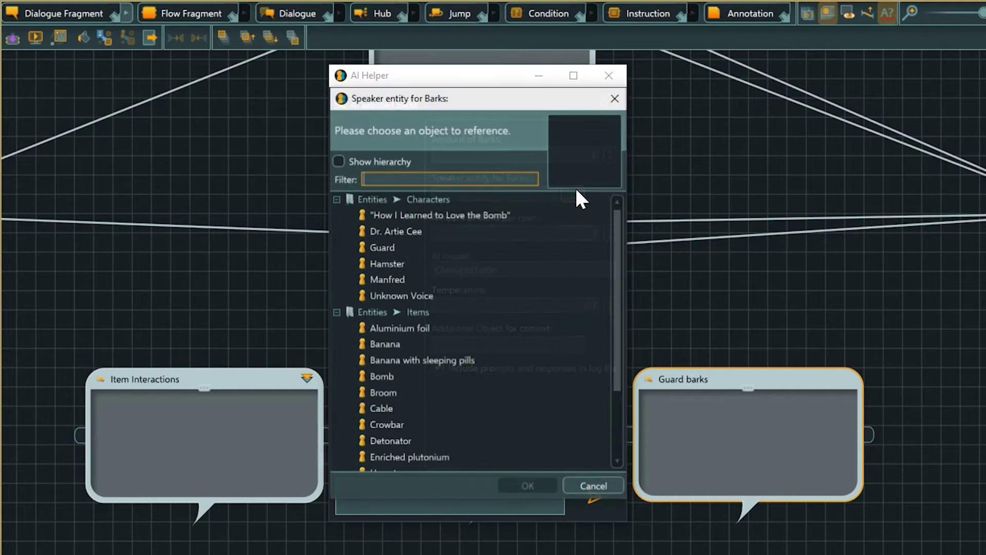
left_click(456, 246)
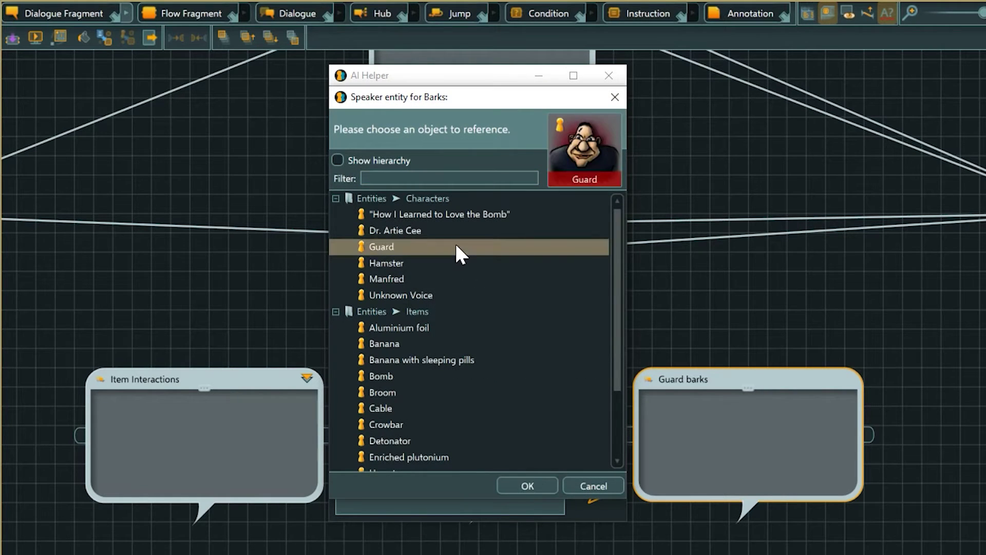
left_click(537, 484)
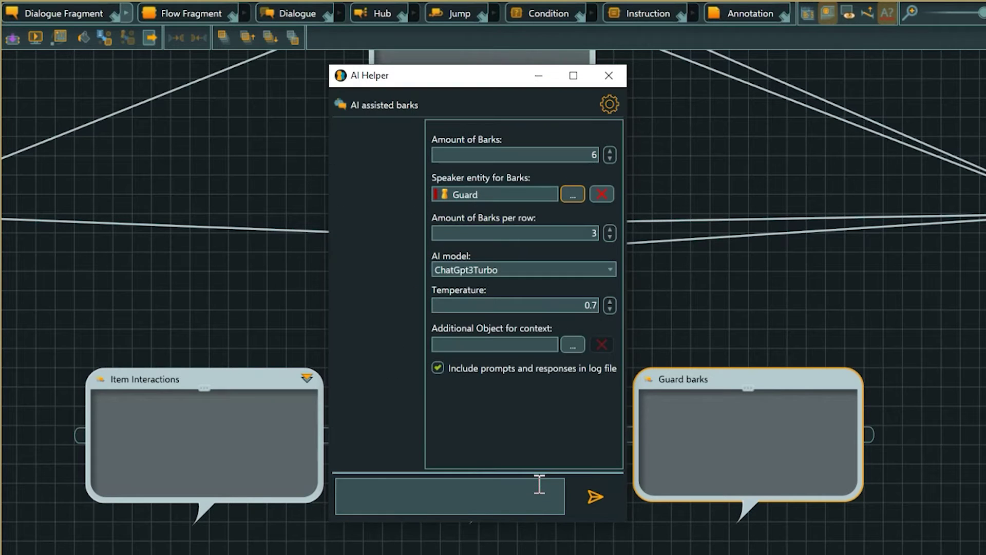
left_click(538, 484)
type("Guard thinks he hea")
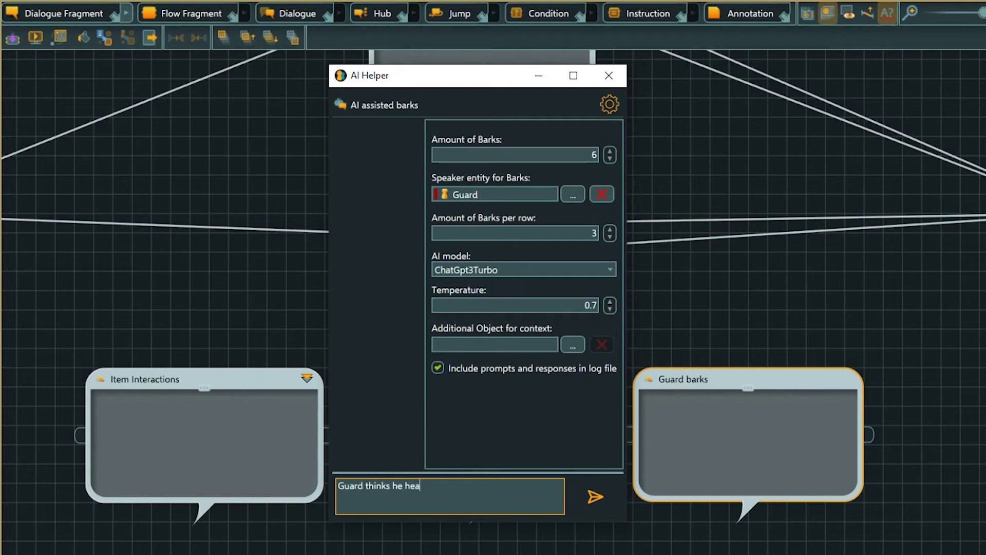
type("rs someone sneaking around")
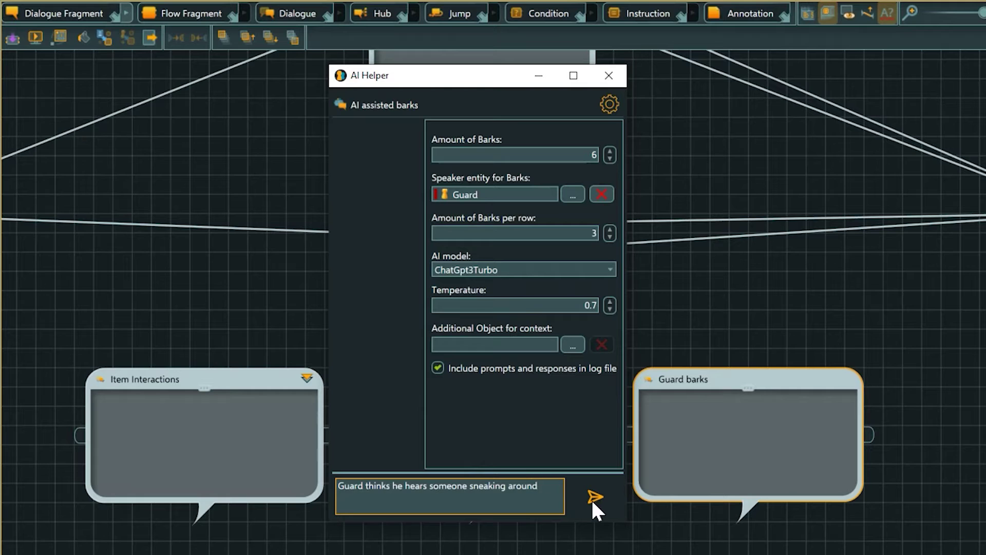
left_click(592, 496)
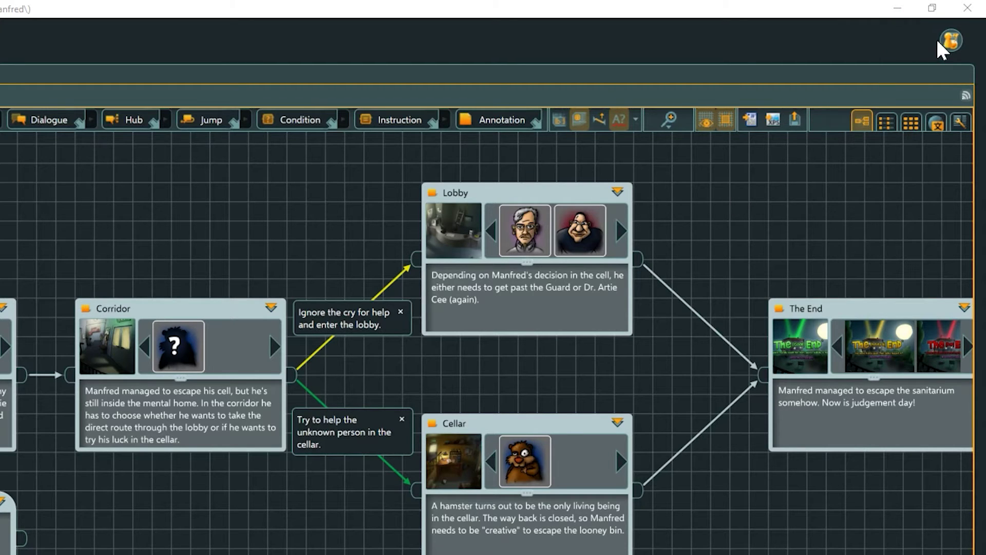
Step: Show the FREE object counters, with Entities at 49 / 50
left_click(949, 41)
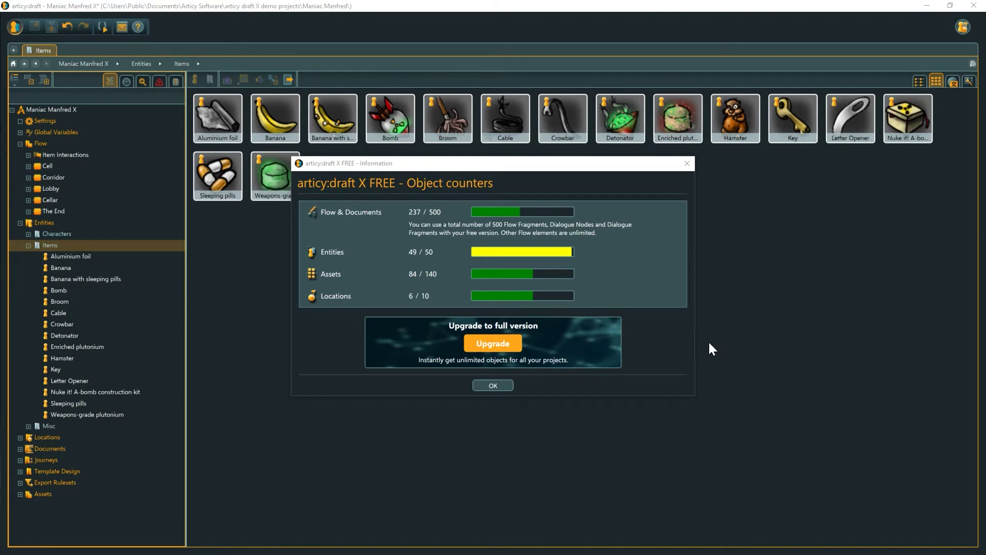
Step: Add a new Untitled entity to the Items folder, reaching the 50 / 50 entity limit
left_click(489, 386)
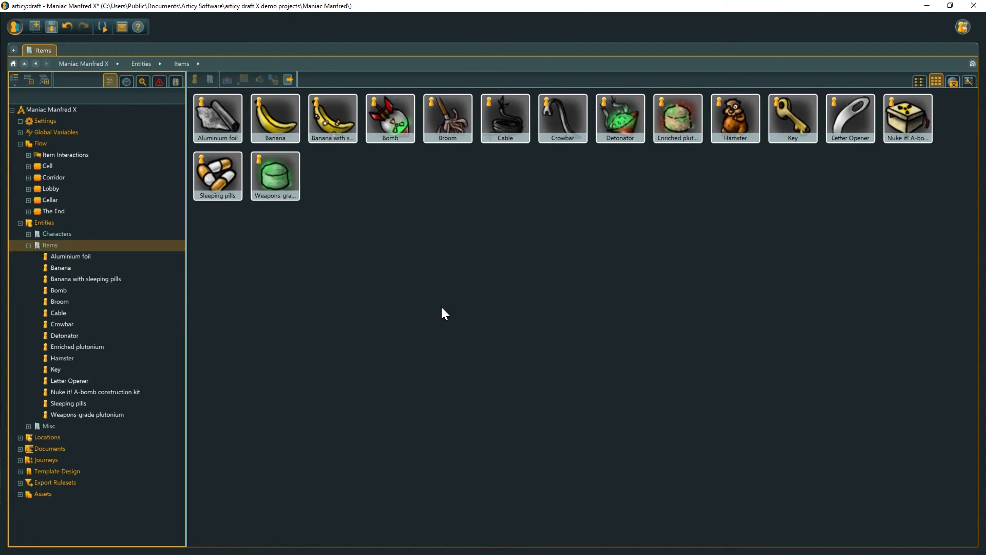
left_click(195, 78)
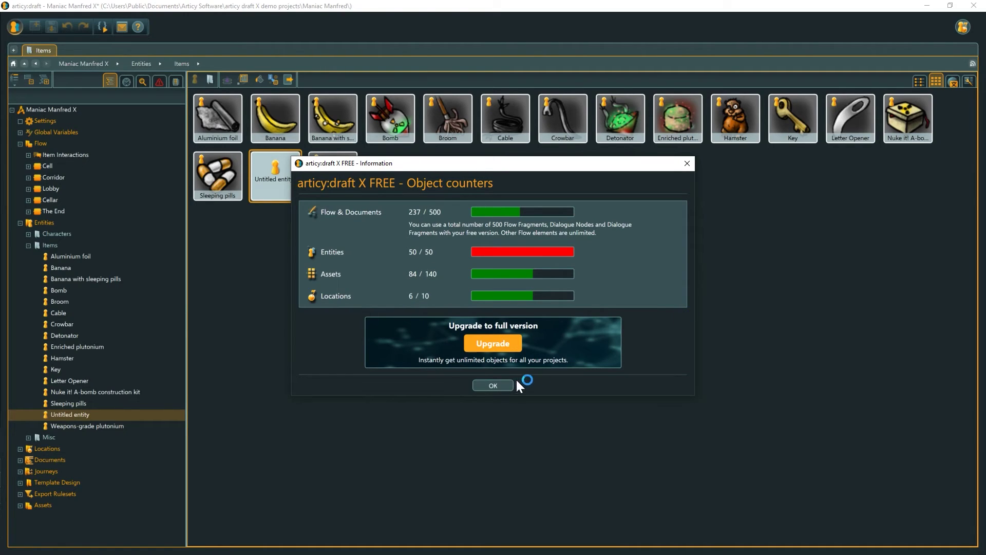
left_click(498, 384)
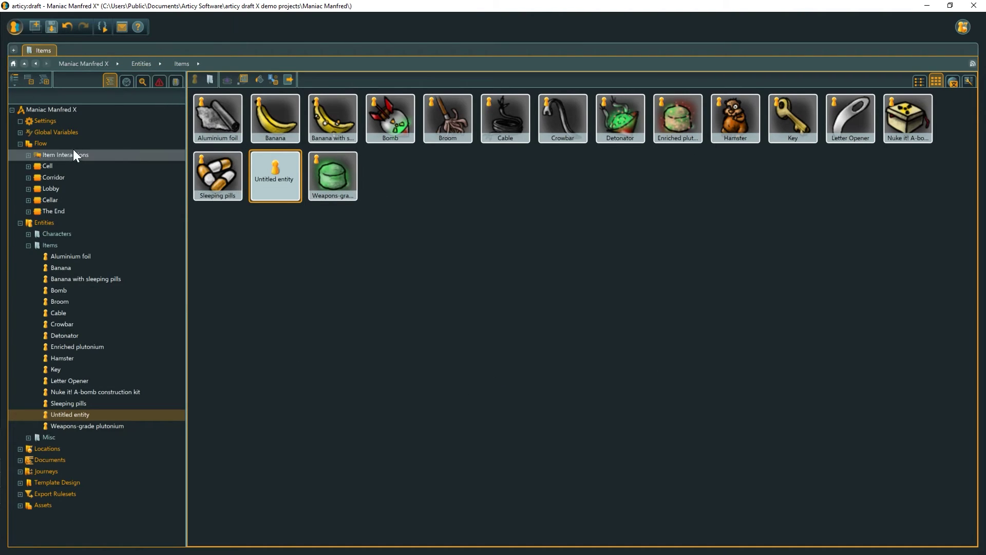
Step: Test and undo a Flow Fragment, then duplicate both banana items, exceeding 50 entities
left_click(57, 144)
left_click_drag(303, 80, 411, 123)
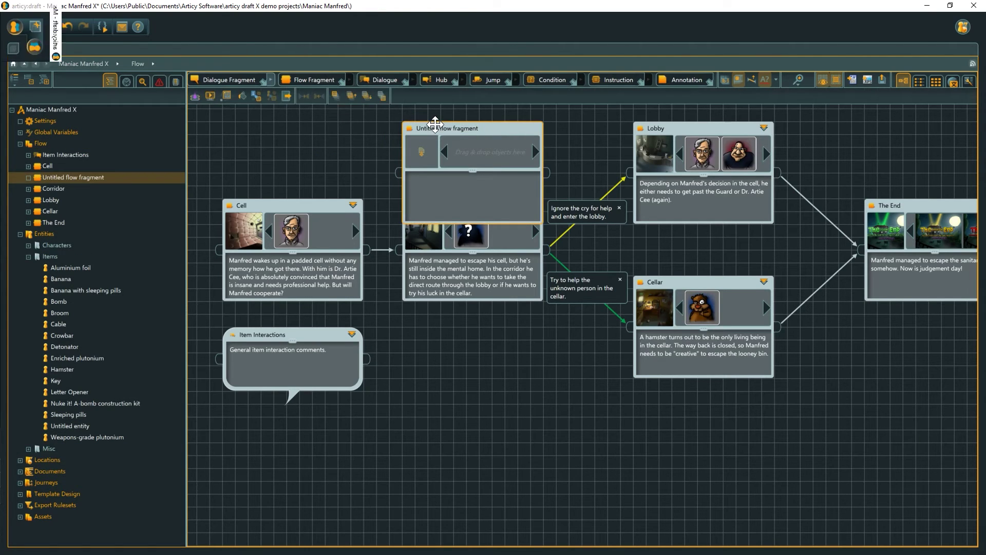
left_click(67, 26)
left_click(67, 26)
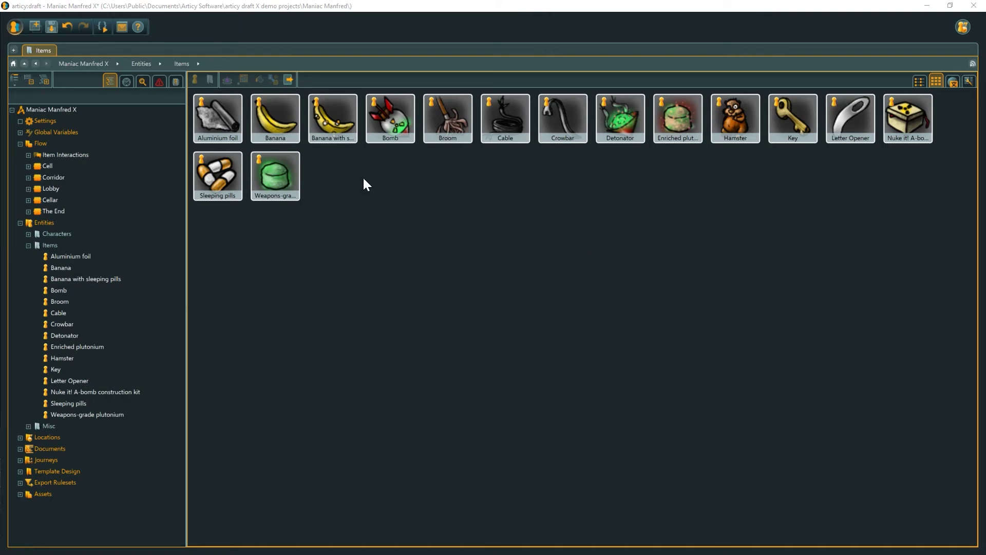
left_click(322, 115)
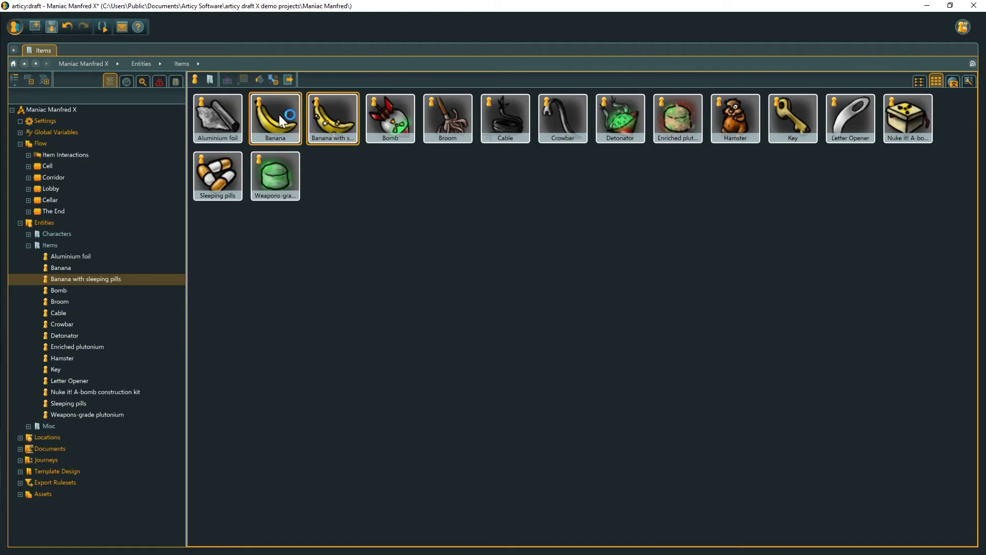
key("ctrl+d")
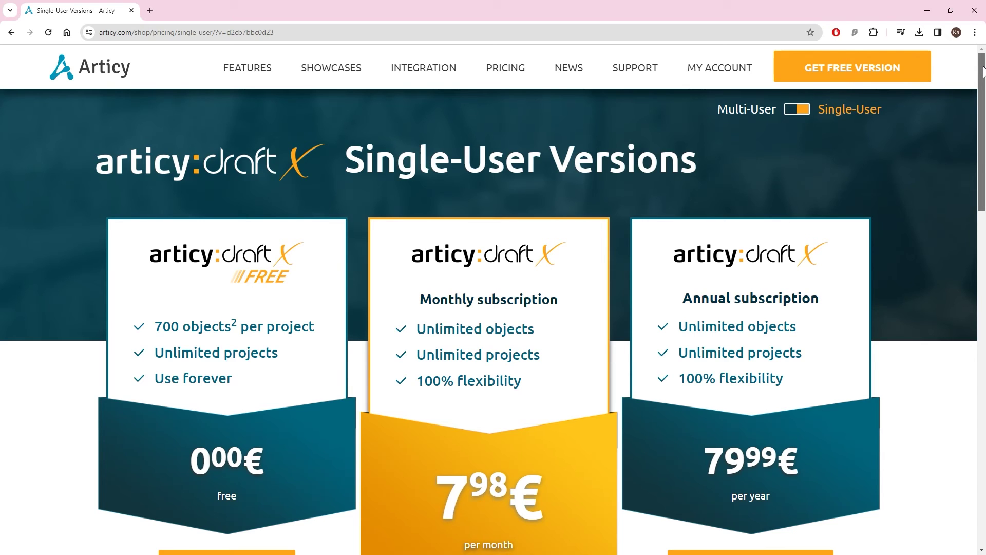
Step: Switch articy.com pricing to the Multi-User Team Bundles and scroll through them
left_click_drag(983, 72, 982, 107)
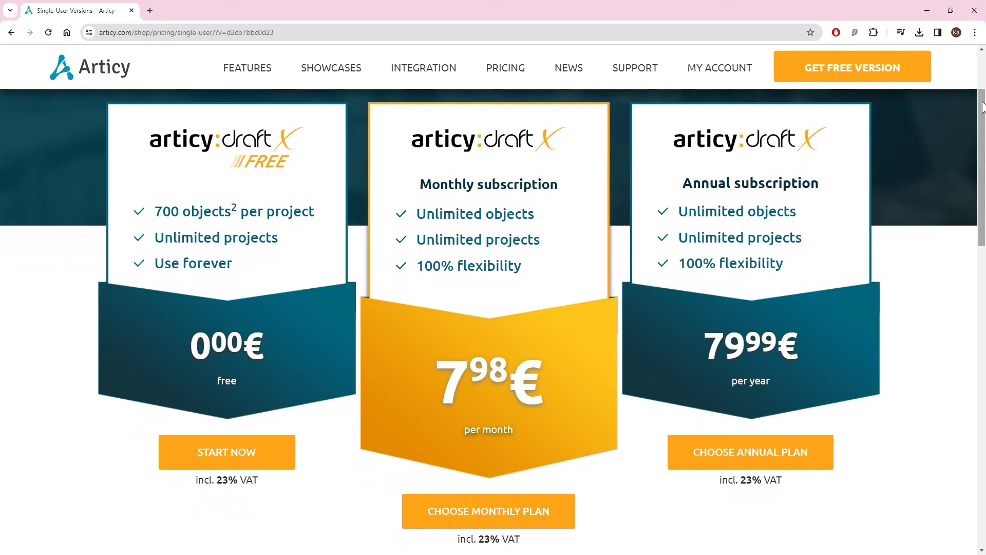
left_click_drag(982, 107, 982, 71)
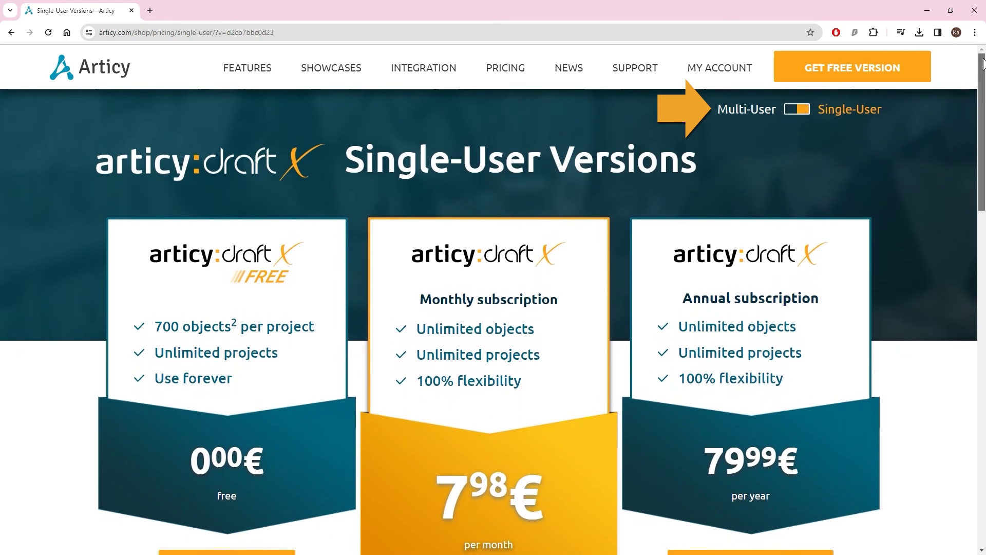
left_click(790, 110)
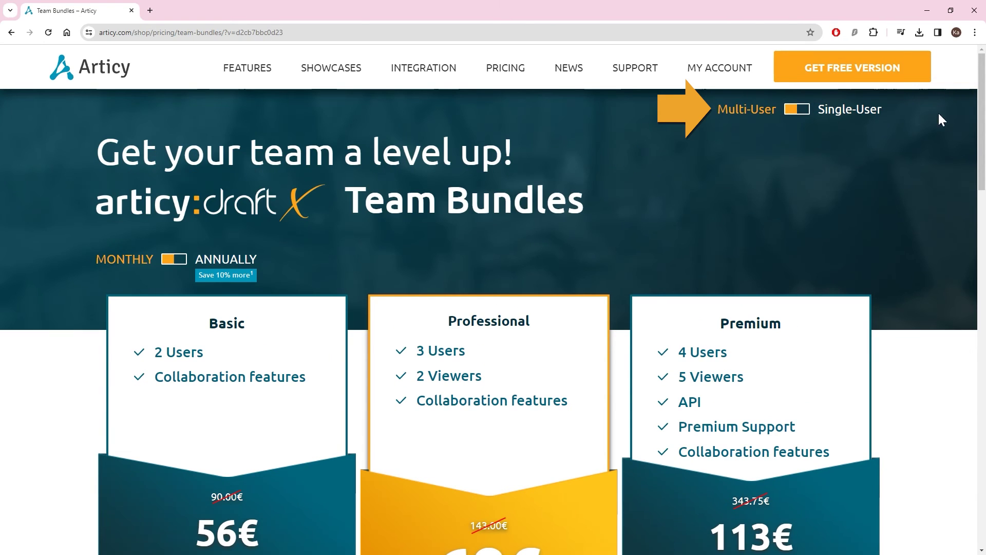
left_click_drag(981, 124, 975, 293)
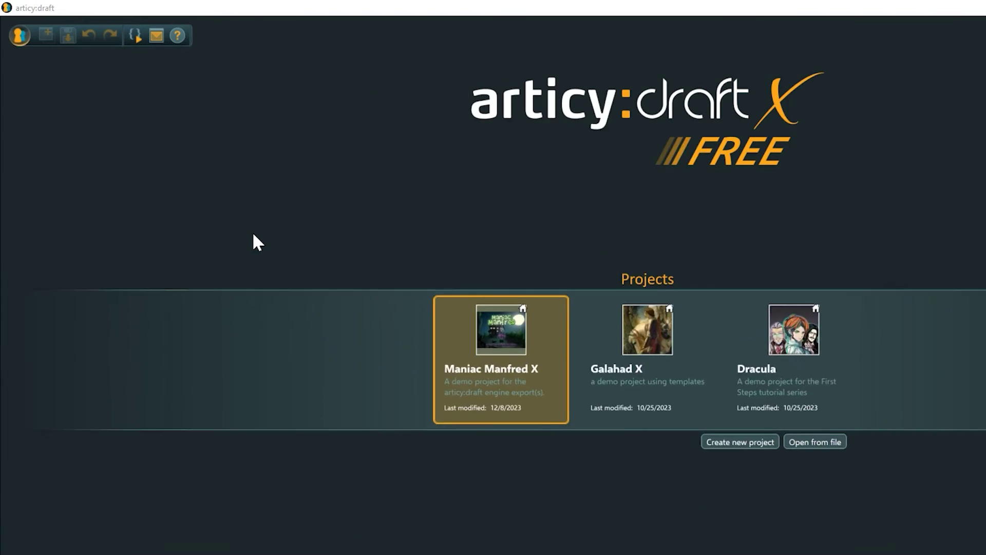
Step: Unregister the current FREE license in License management, keeping the key off the clipboard
left_click(15, 27)
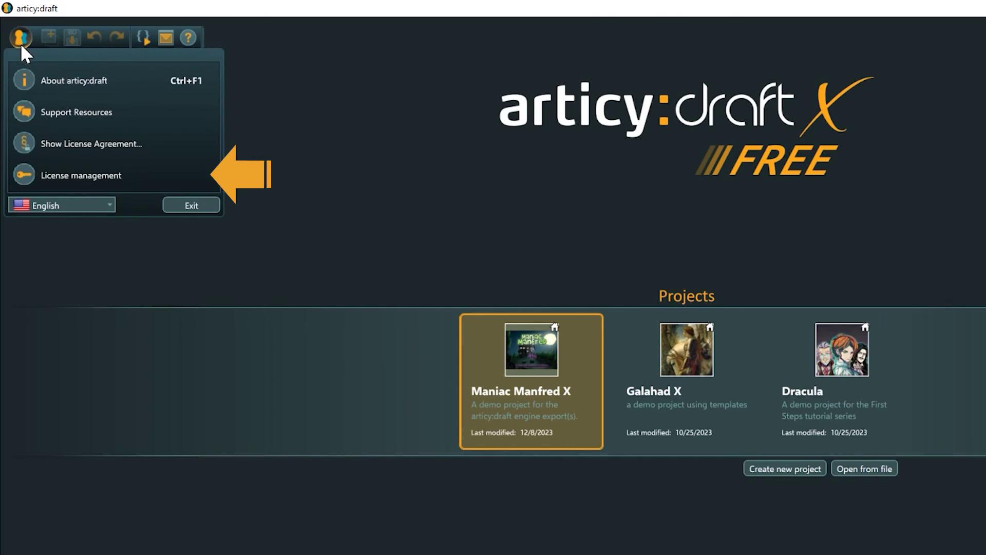
left_click(74, 174)
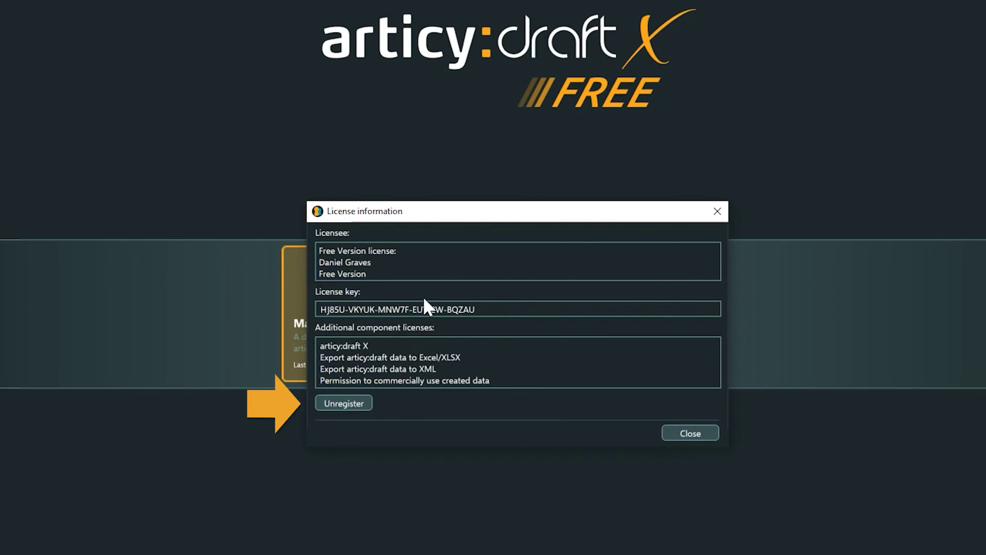
left_click(355, 402)
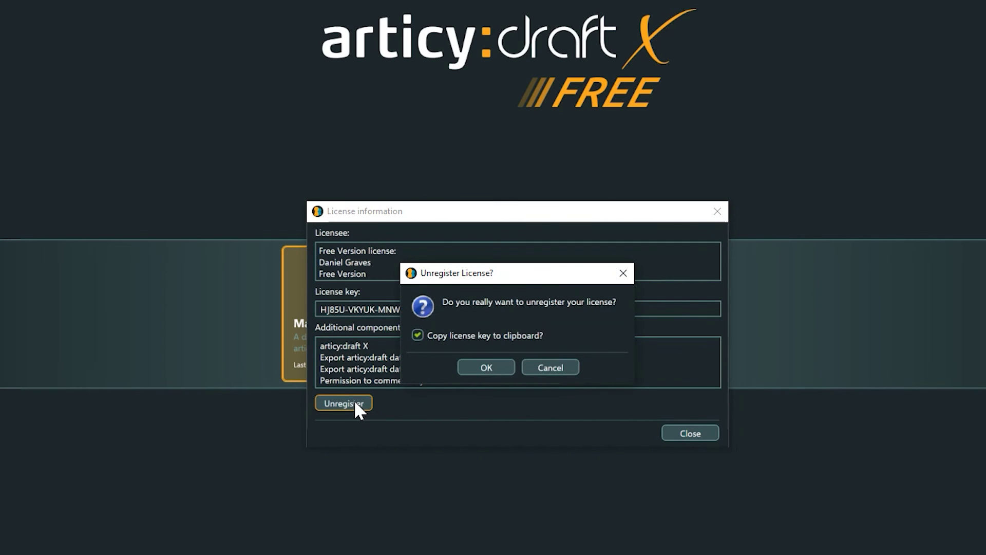
left_click(441, 336)
left_click(478, 364)
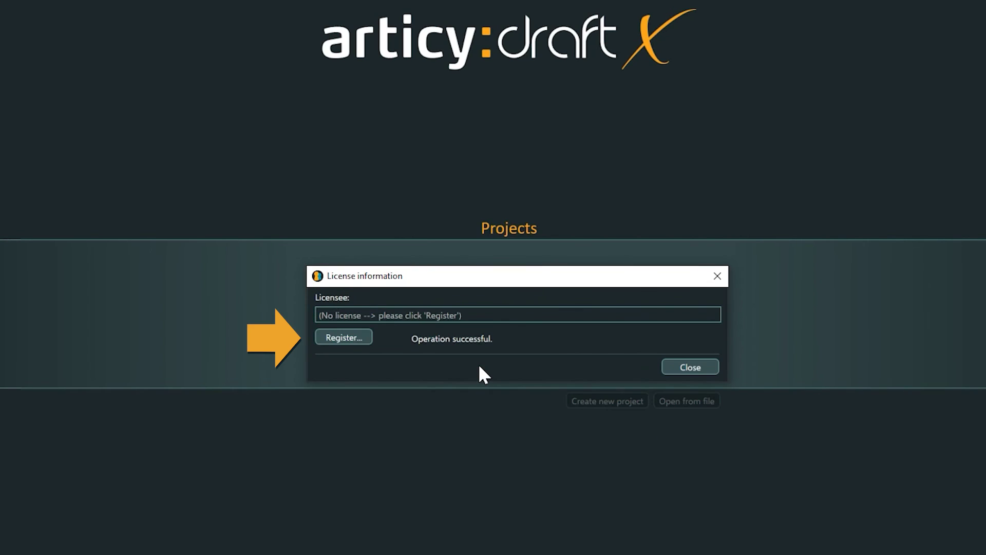
Step: Register the pasted single-user license key and confirm it
left_click(344, 338)
key("ctrl+v")
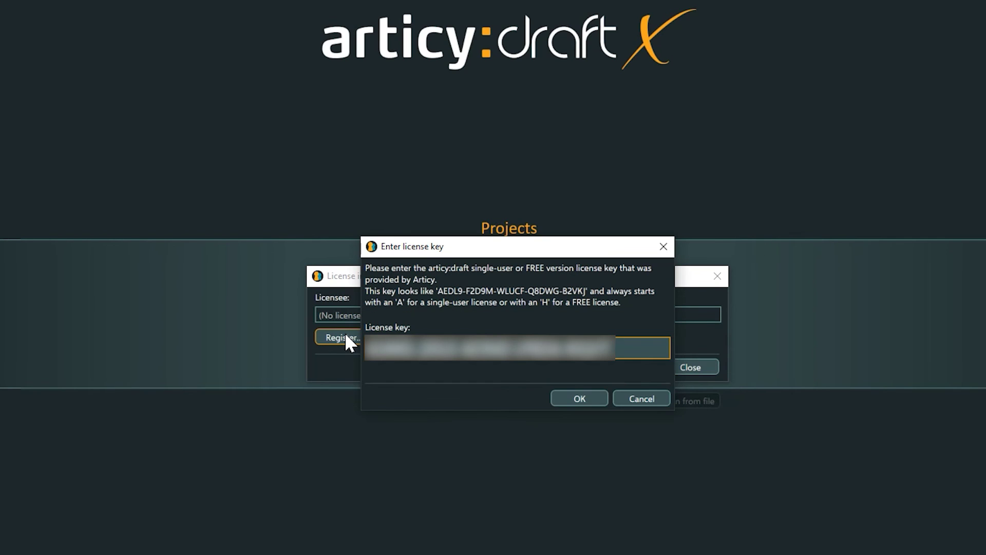
left_click(596, 399)
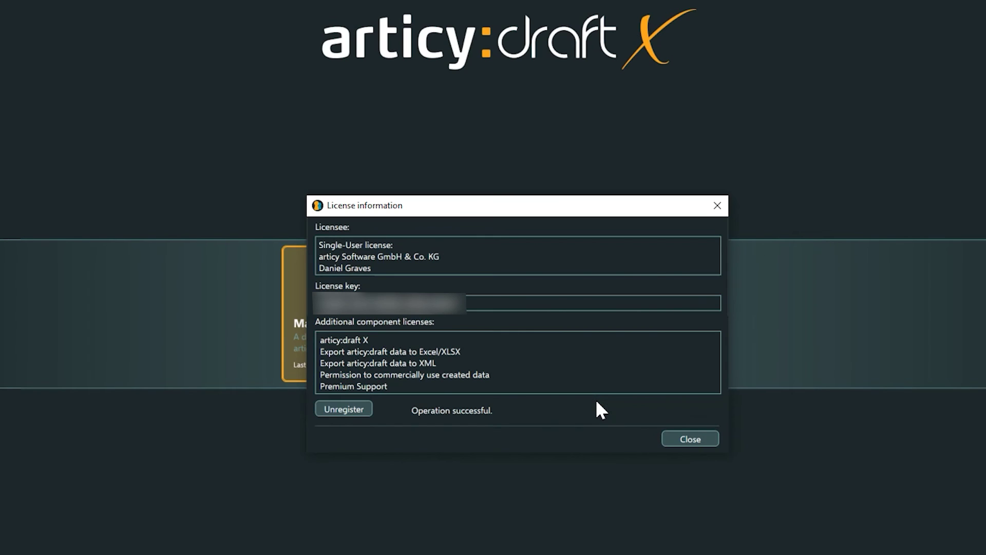
left_click(674, 437)
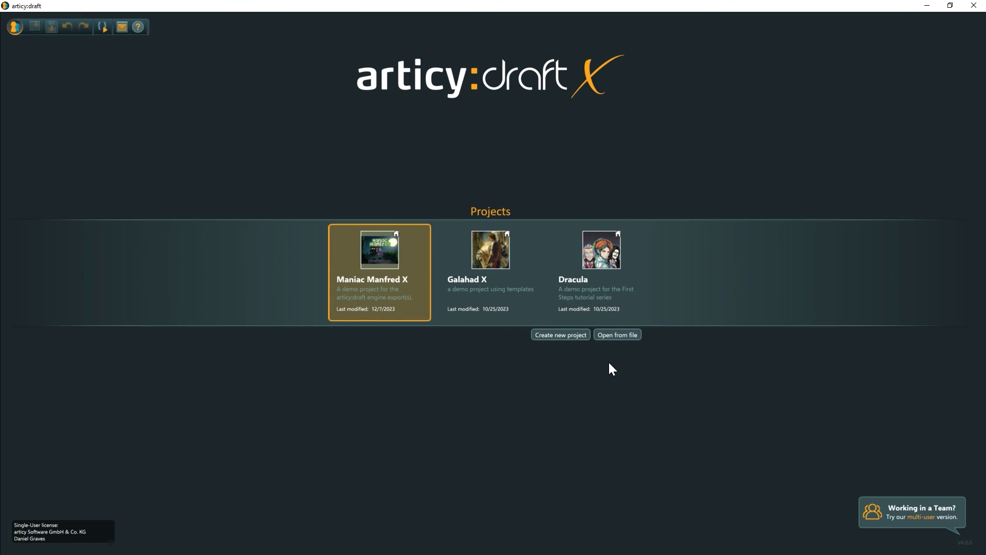
Step: Open Maniac Manfred X and duplicate all items in Items with Ctrl+A, Ctrl+C, Ctrl+V
left_click(377, 251)
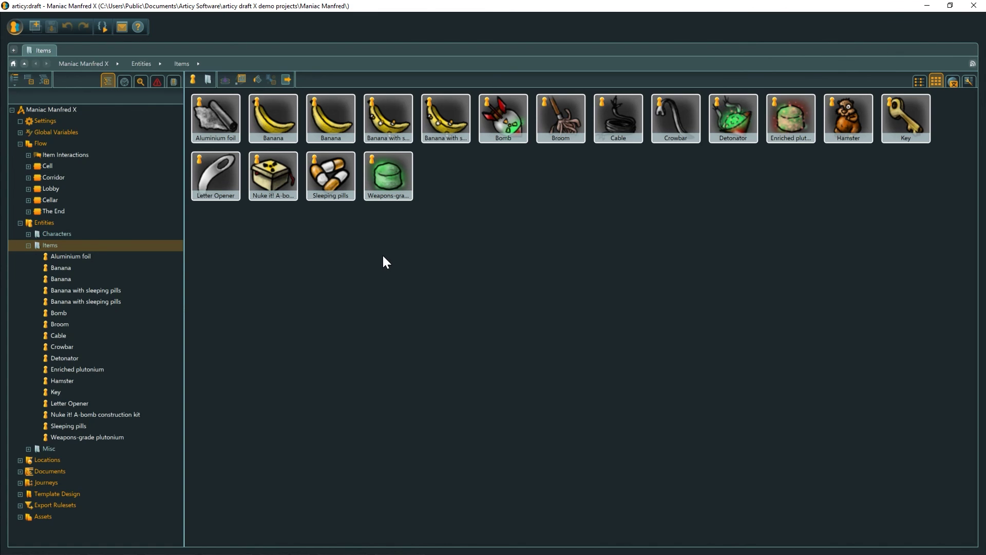
left_click(216, 121)
left_click(391, 193, "shift")
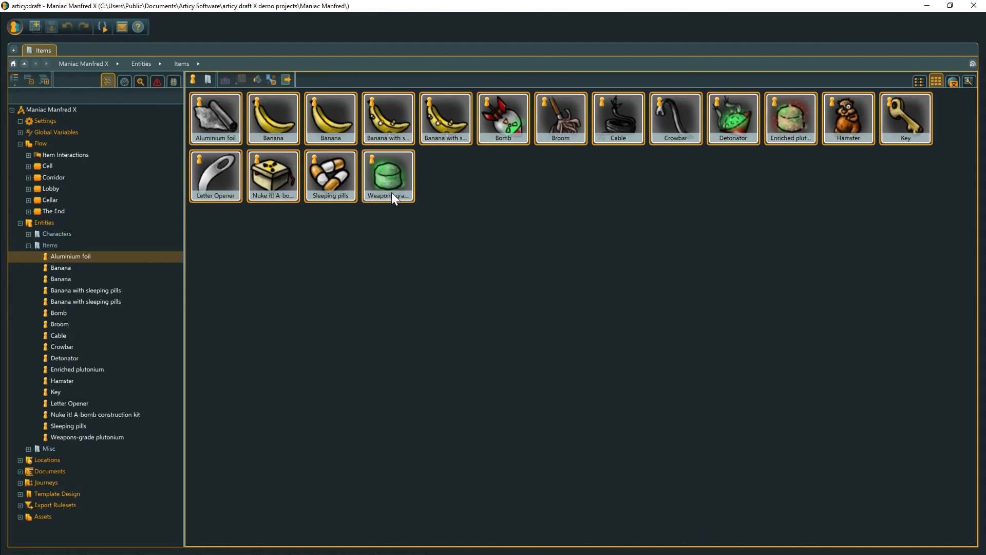
key("ctrl+c")
key("ctrl+v")
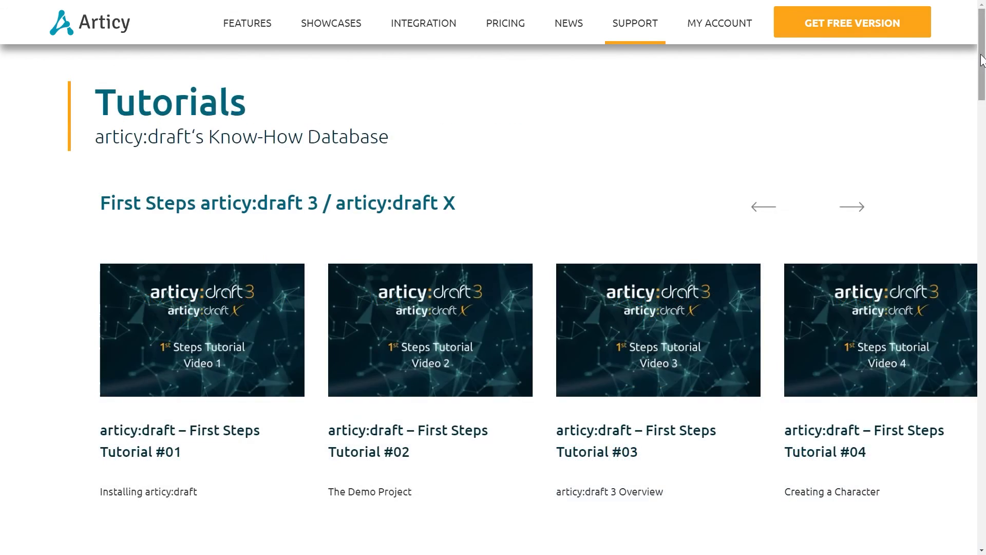
Step: Scroll the Support pages from Tutorials down to the Reddit and Discord community links
left_click_drag(980, 59, 984, 361)
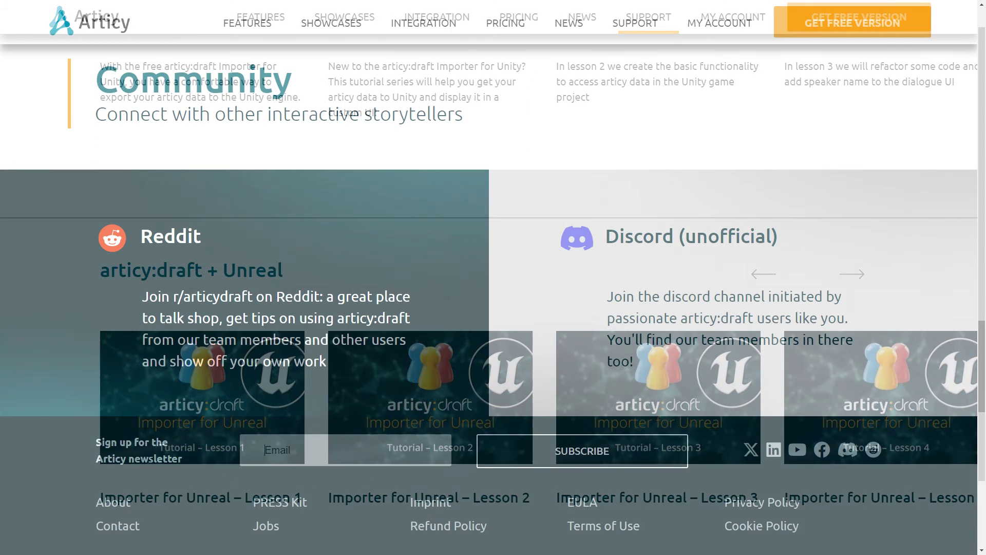